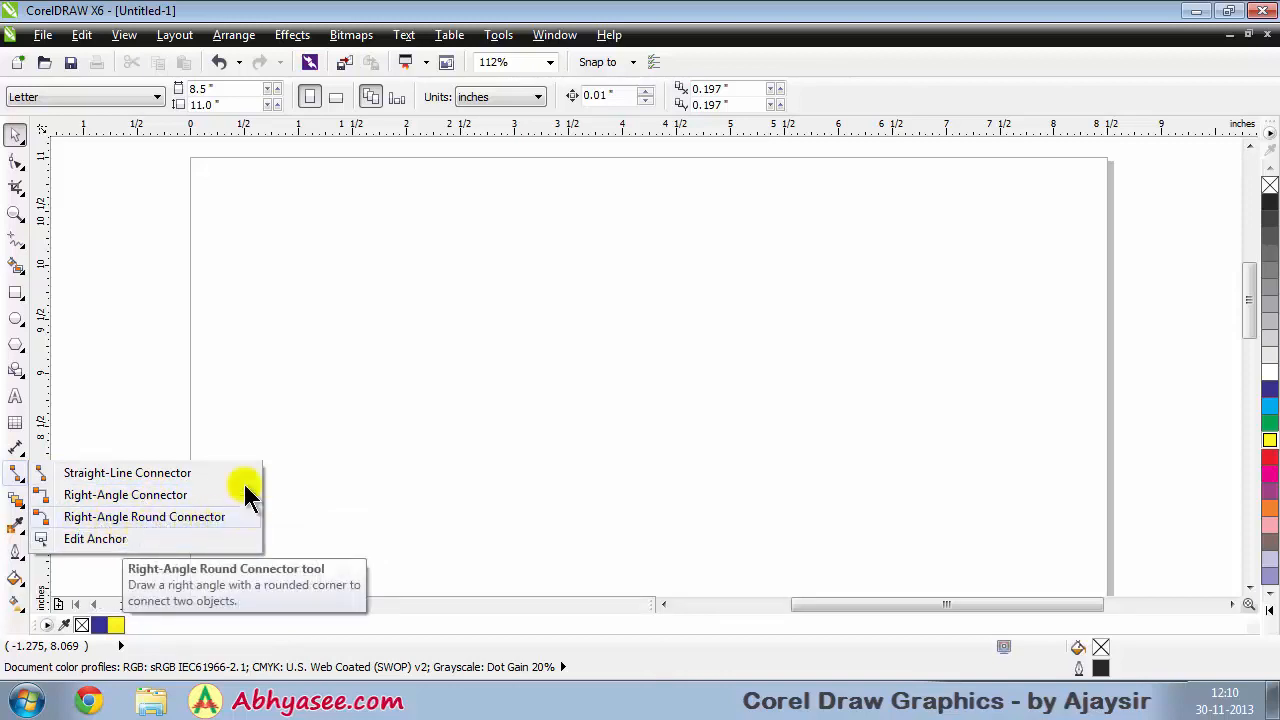
Draw a square about 1.2 by 1.2 inches in the page's upper left and a rectangle about 1.14 by 1.23 inches further right and lower
{"action": "left_click", "coordinate": [16, 135]}
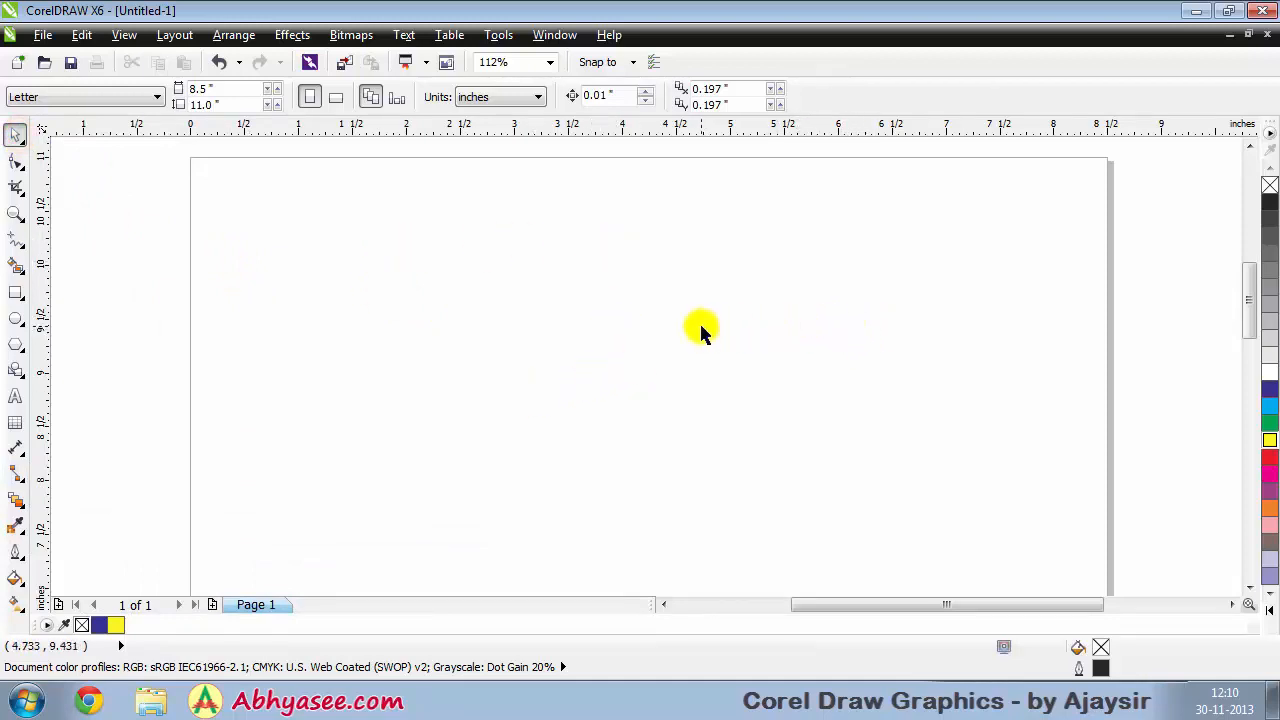
{"action": "left_click", "coordinate": [15, 292]}
{"action": "left_click_drag", "start_coordinate": [292, 204], "coordinate": [423, 334]}
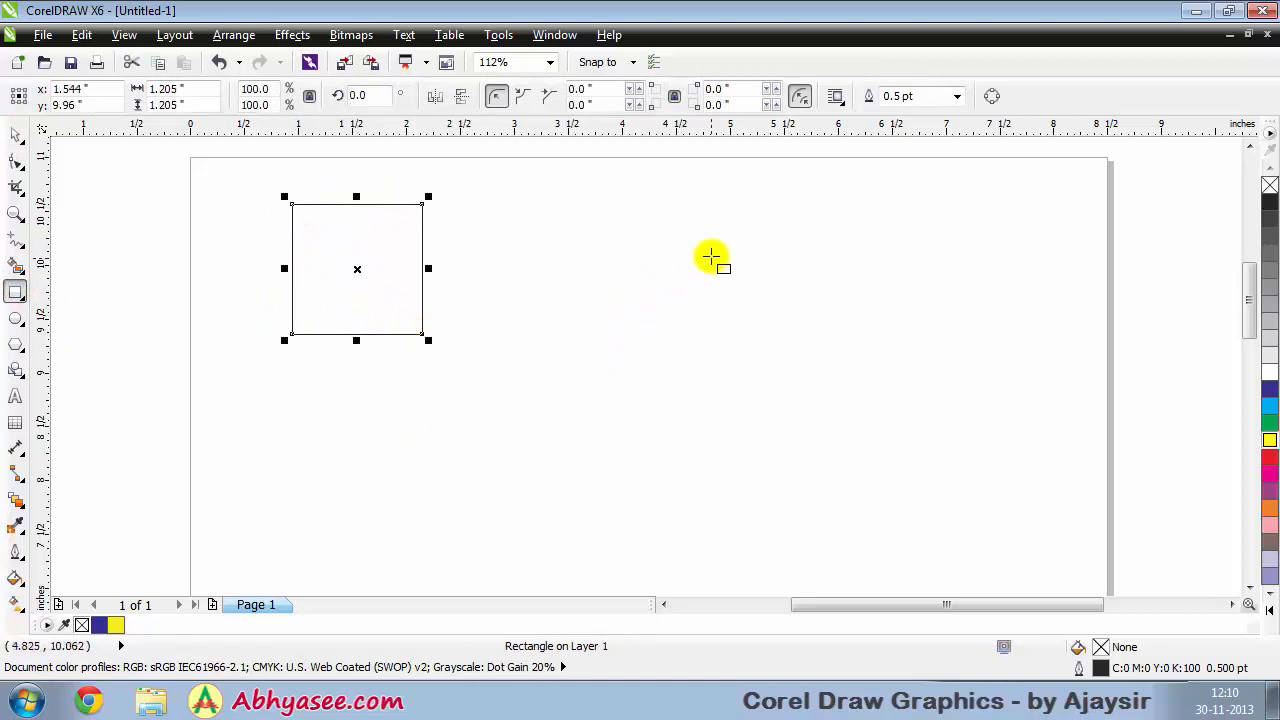
{"action": "left_click_drag", "start_coordinate": [649, 288], "coordinate": [772, 422]}
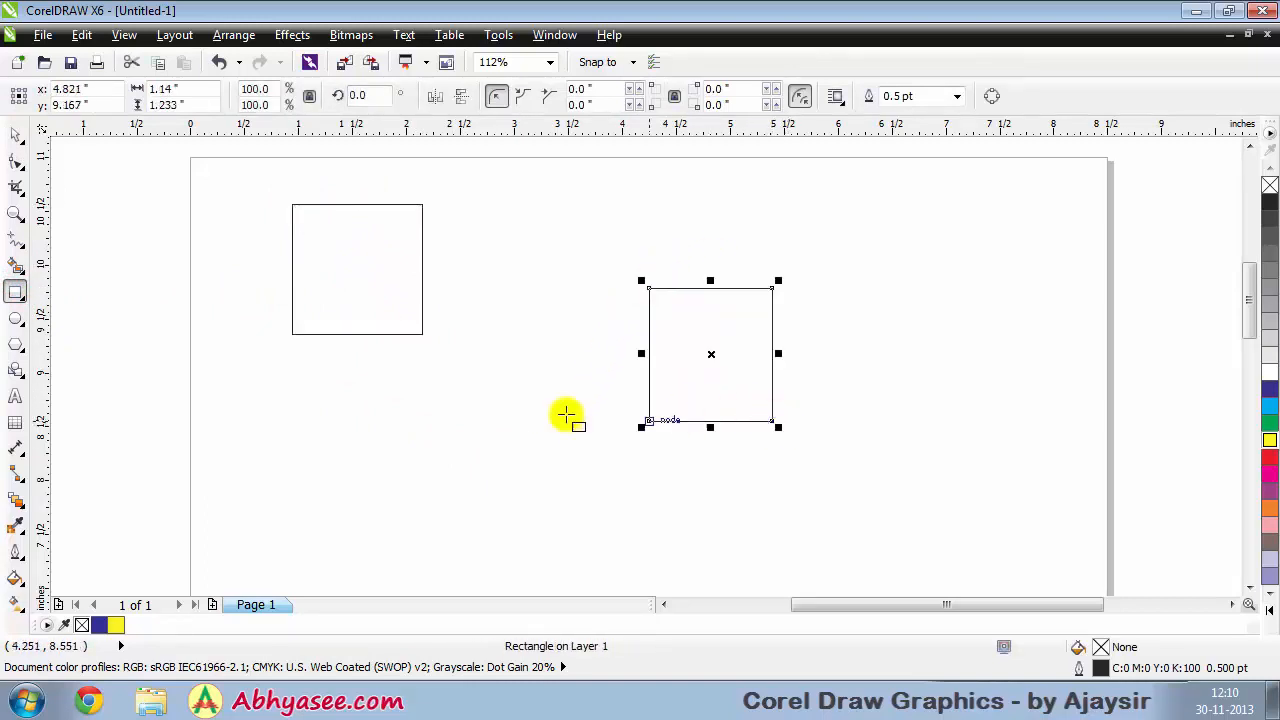
Draw an ellipse about 1.07 by 1.17 inches below and between the two rectangles, and deselect it
{"action": "left_click", "coordinate": [16, 318]}
{"action": "left_click_drag", "start_coordinate": [394, 437], "coordinate": [511, 564]}
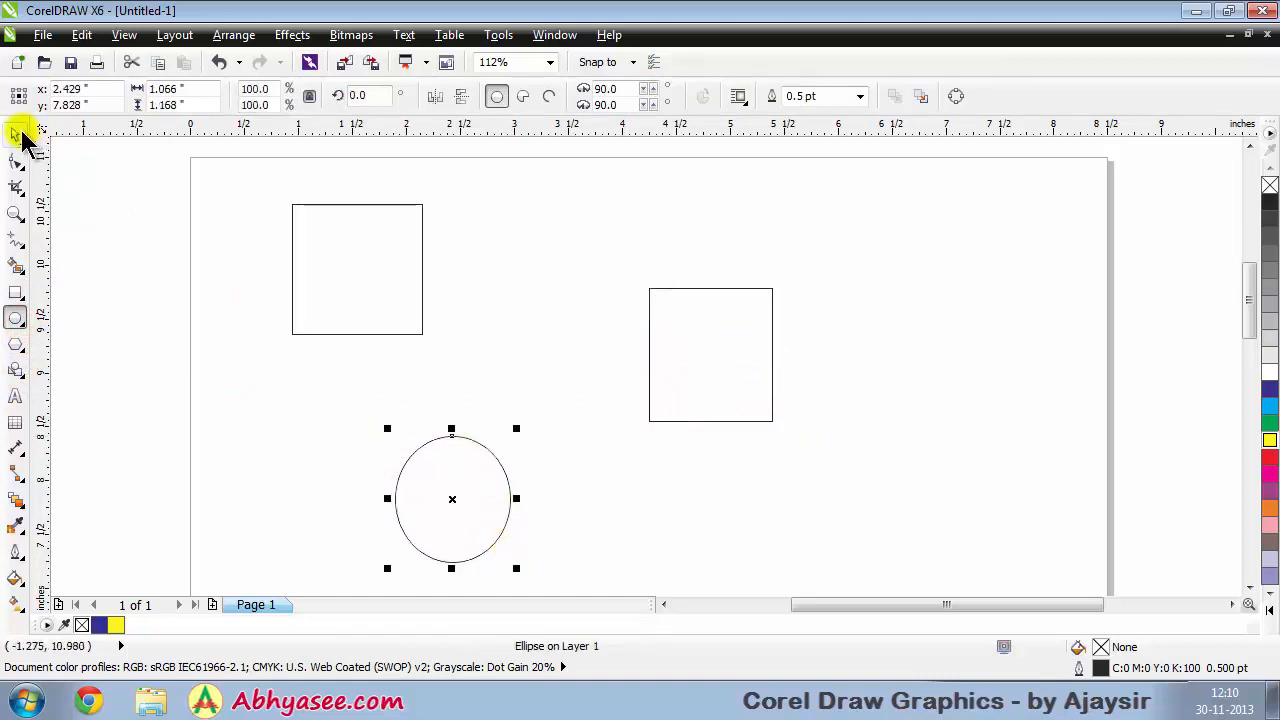
{"action": "left_click", "coordinate": [16, 133]}
{"action": "left_click", "coordinate": [507, 260]}
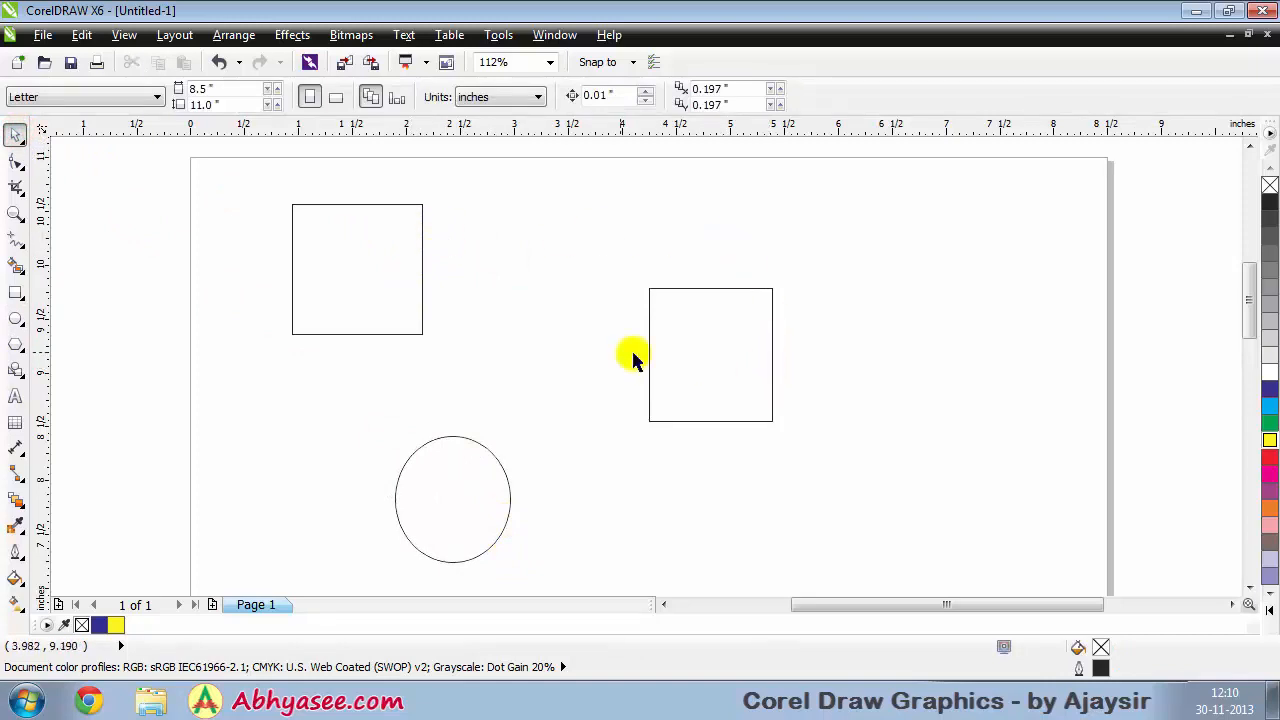
Connect the right midpoint of the upper-left square to the left midpoint of the other rectangle with a Straight-Line Connector
{"action": "left_click", "coordinate": [16, 478]}
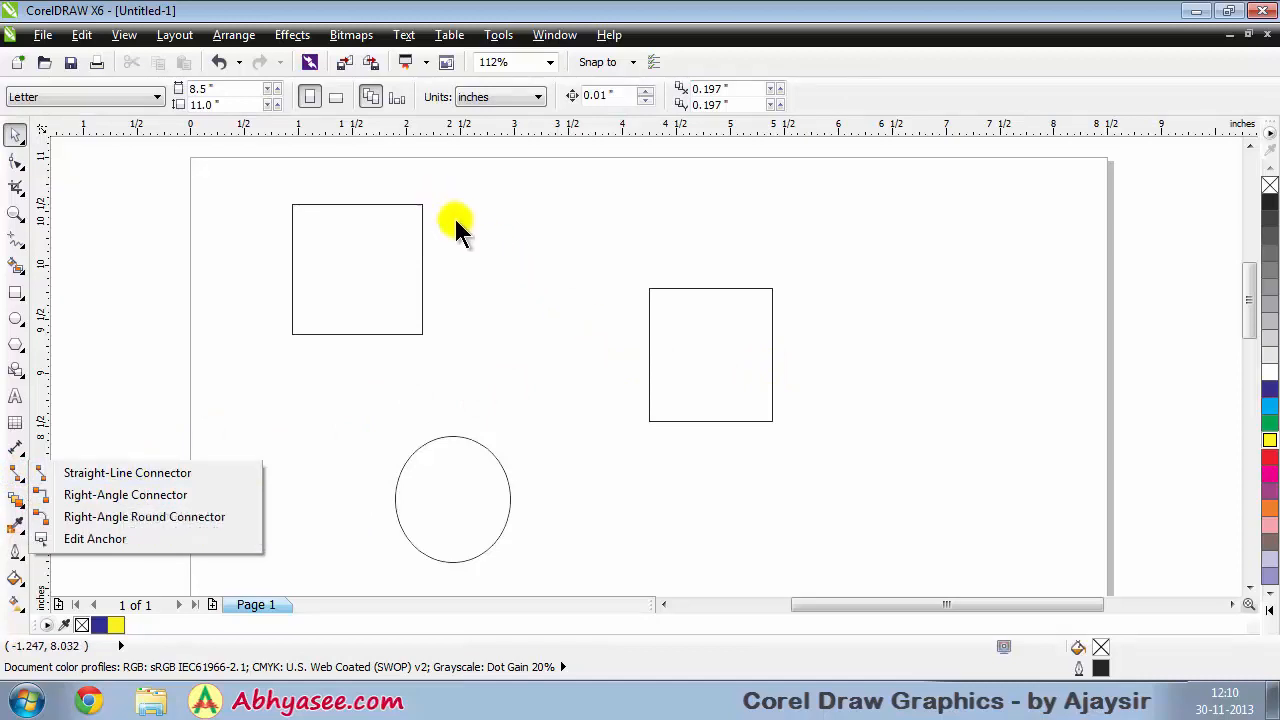
{"action": "left_click", "coordinate": [90, 476]}
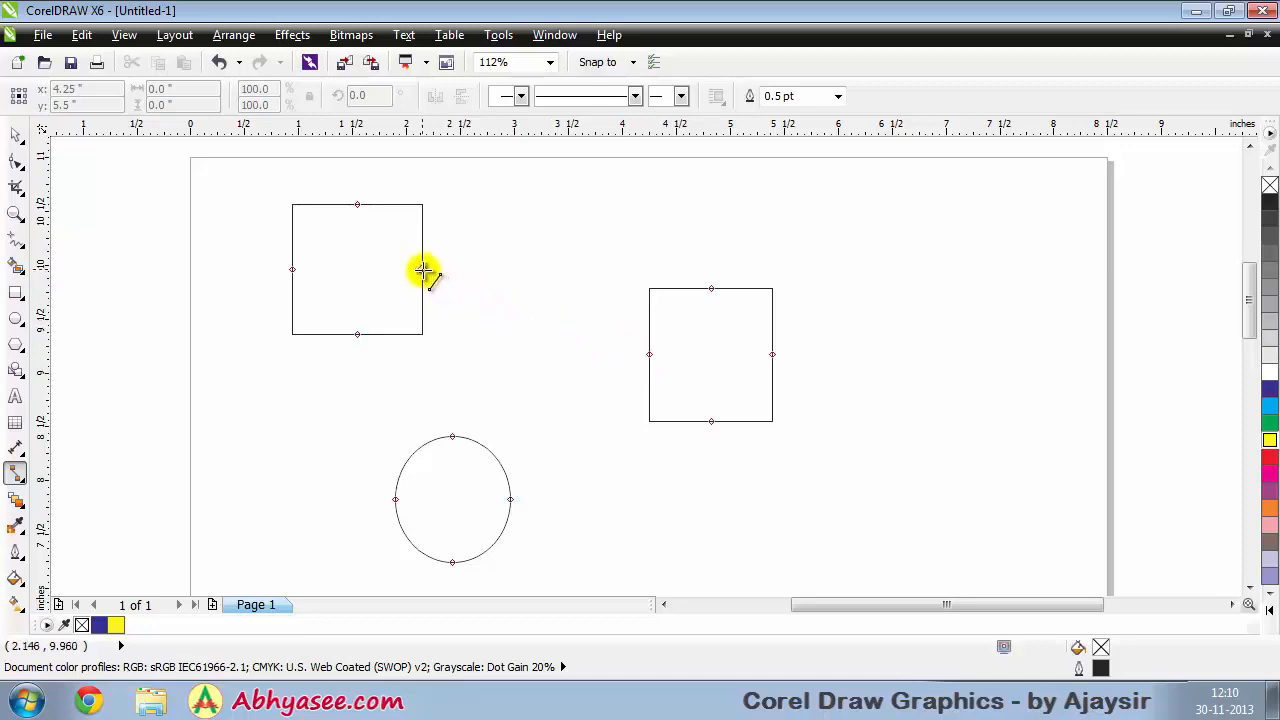
{"action": "left_click_drag", "start_coordinate": [424, 270], "coordinate": [650, 354]}
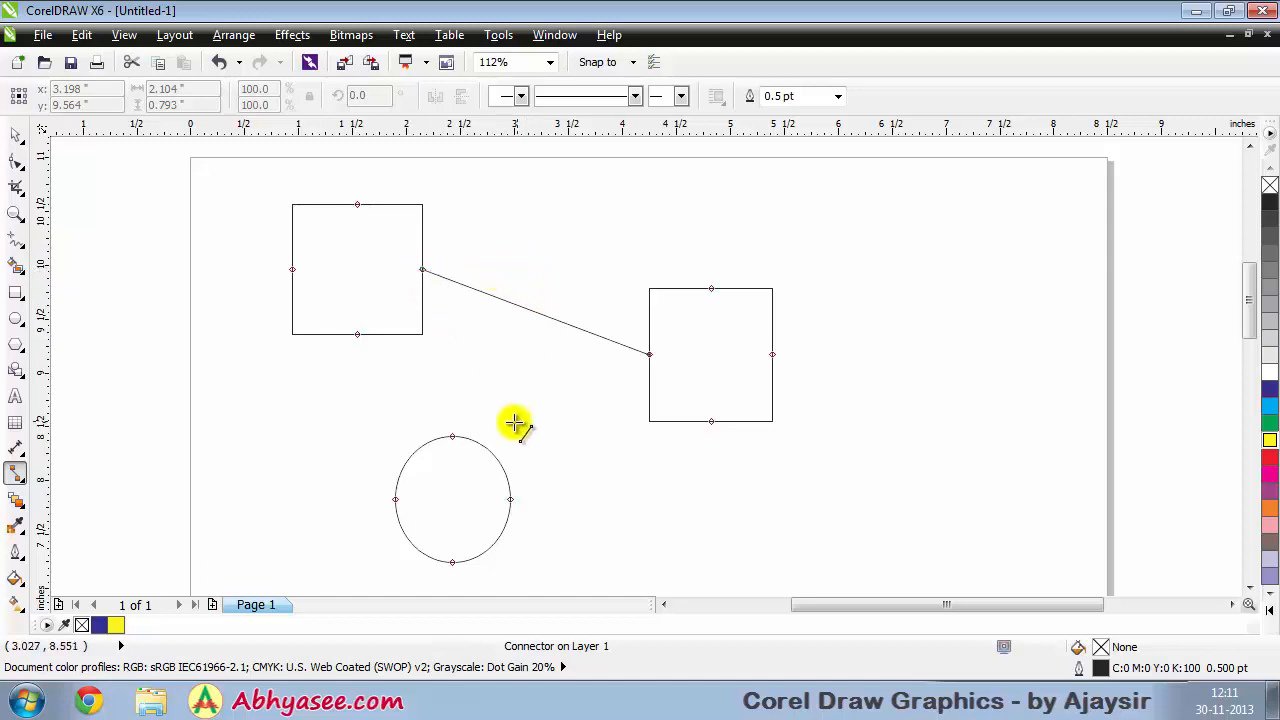
Connect the right midpoint of the right-hand rectangle to the ellipse's right anchor with a Right-Angle Connector
{"action": "left_click", "coordinate": [15, 478]}
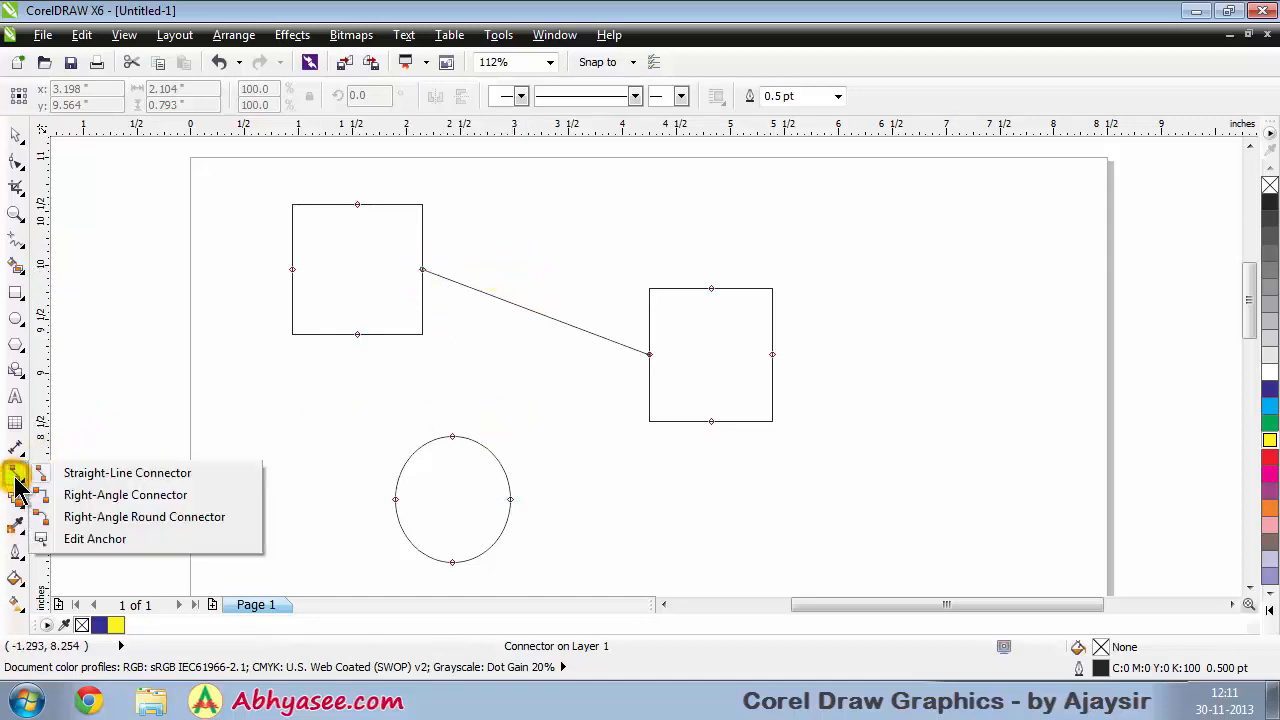
{"action": "left_click", "coordinate": [120, 496]}
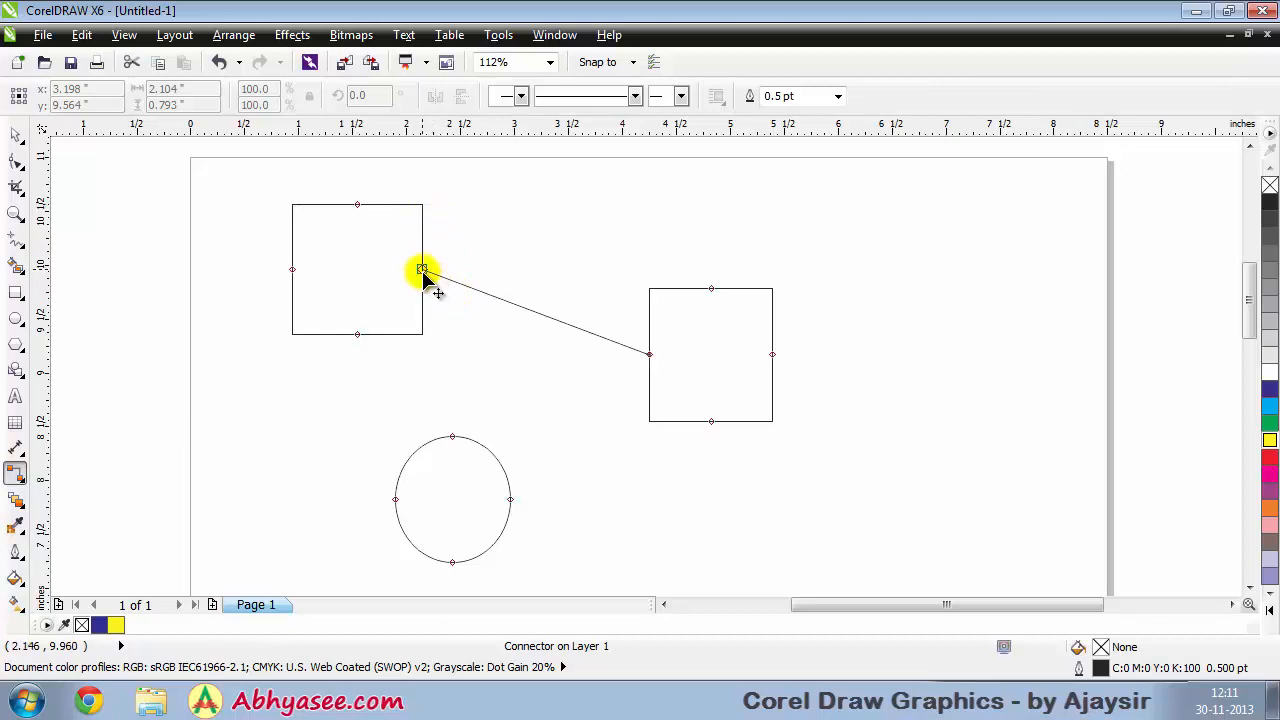
{"action": "left_click_drag", "start_coordinate": [431, 268], "coordinate": [422, 268]}
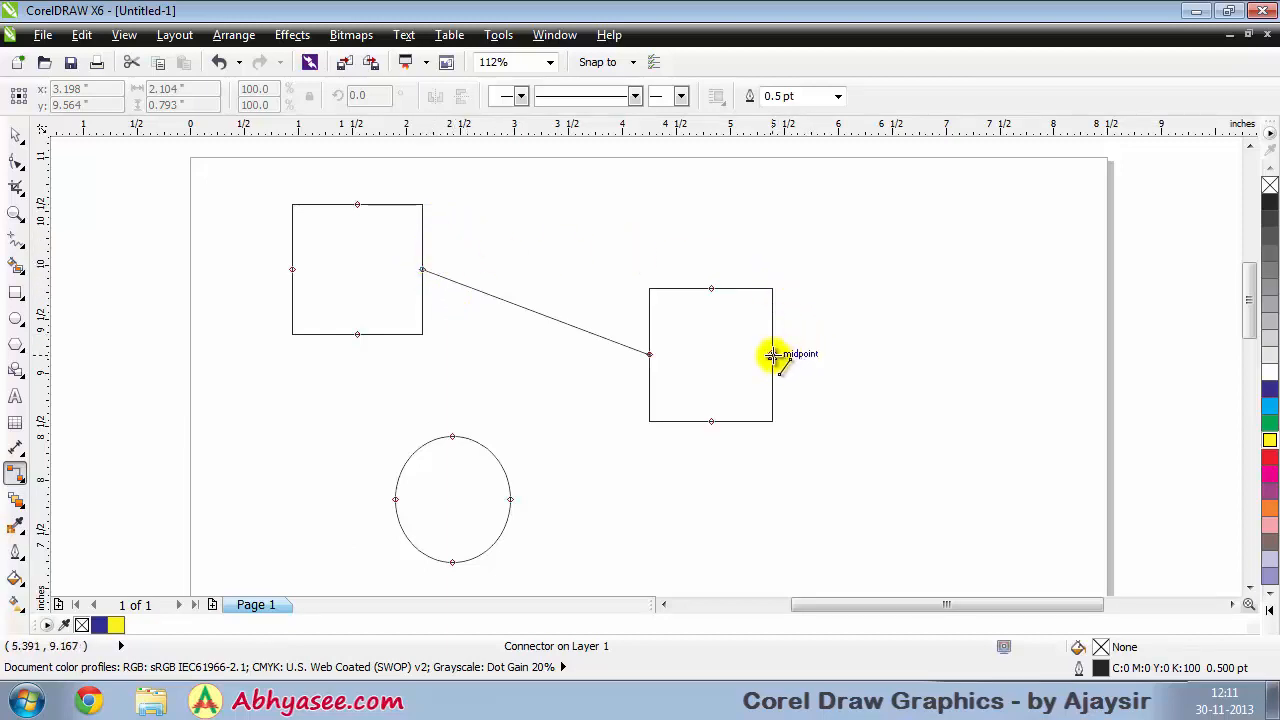
{"action": "left_click_drag", "start_coordinate": [773, 354], "coordinate": [511, 503]}
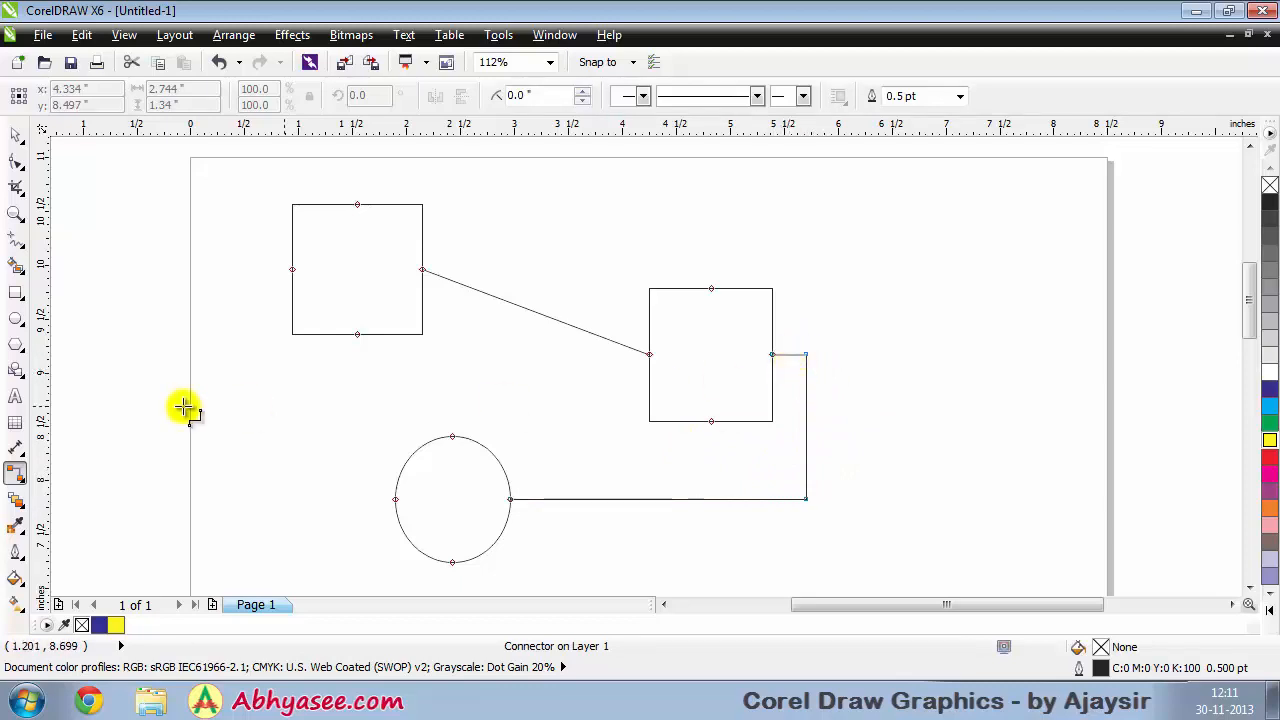
Connect the left midpoint of the upper-left square to the ellipse's left anchor with a Right-Angle Round Connector
{"action": "left_click", "coordinate": [18, 478]}
{"action": "left_click", "coordinate": [17, 502]}
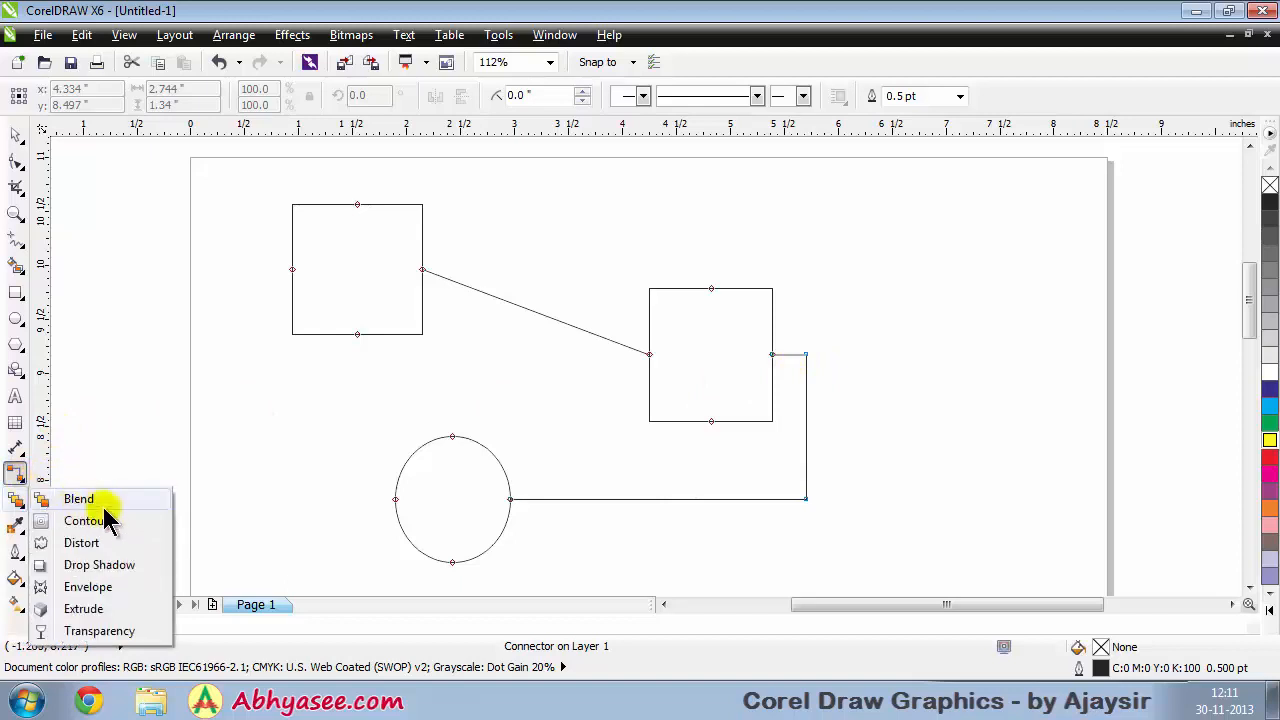
{"action": "left_click", "coordinate": [18, 478]}
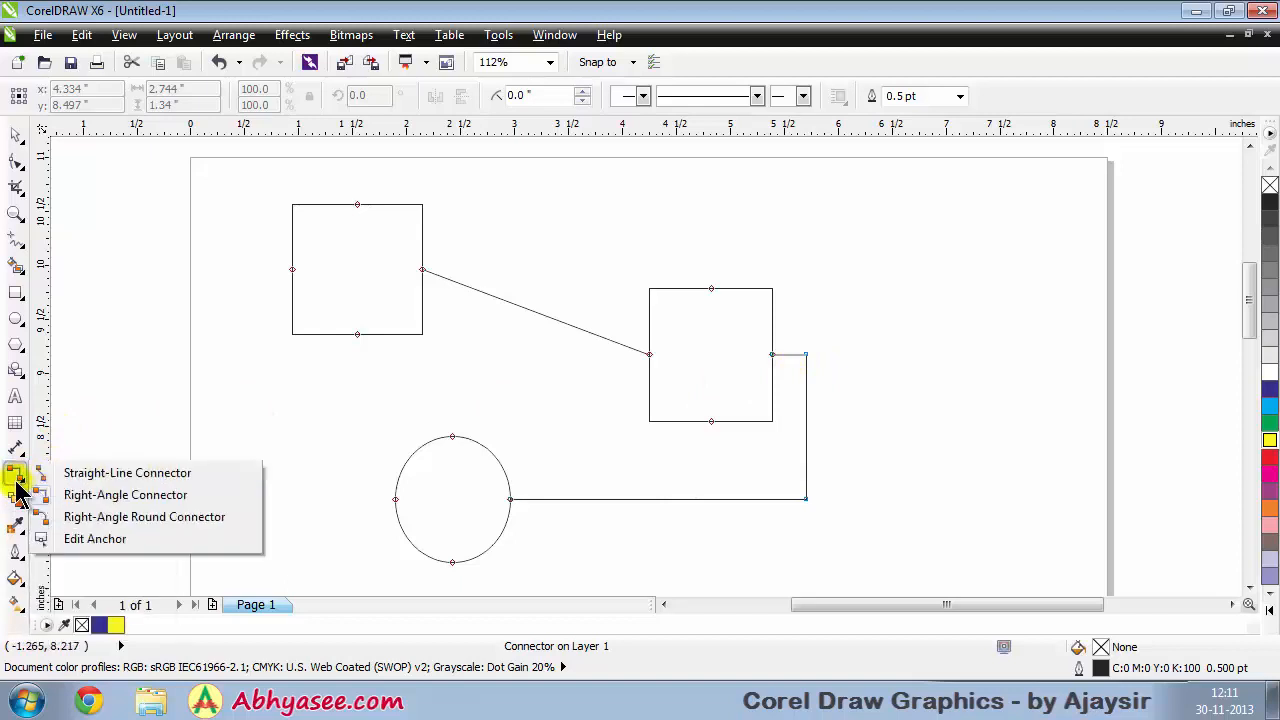
{"action": "left_click", "coordinate": [118, 517]}
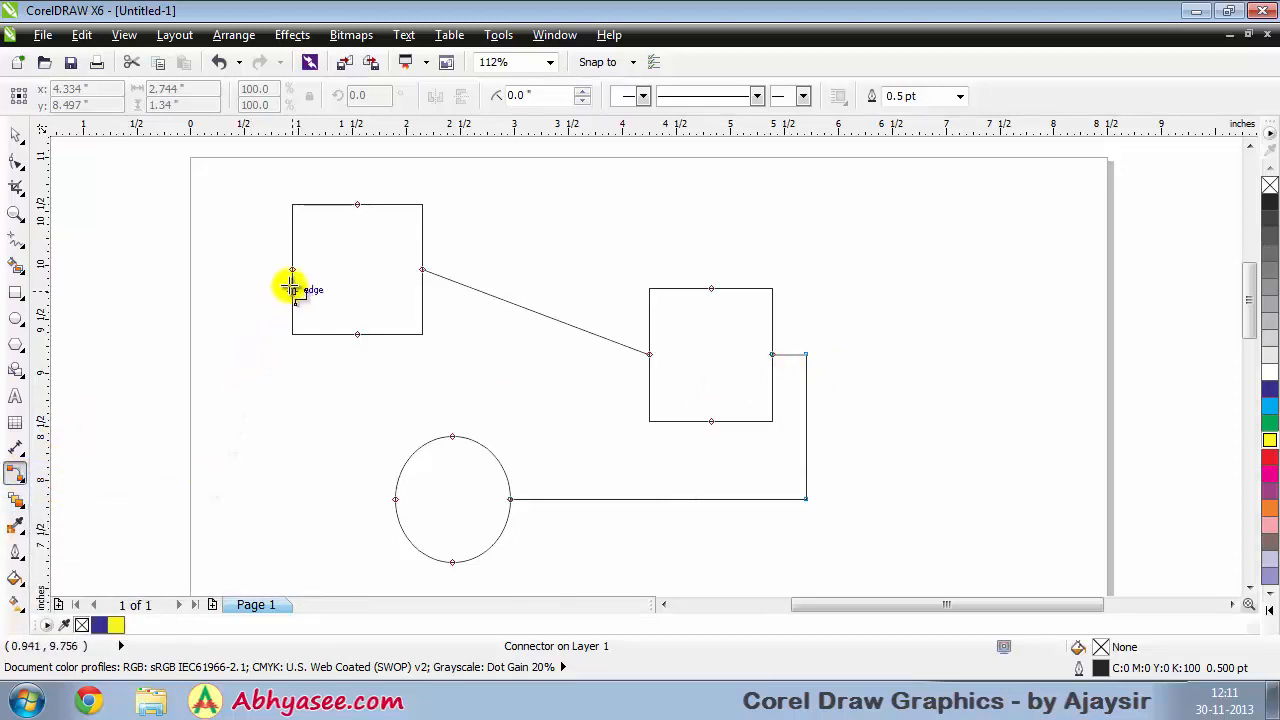
{"action": "left_click_drag", "start_coordinate": [291, 270], "coordinate": [395, 500]}
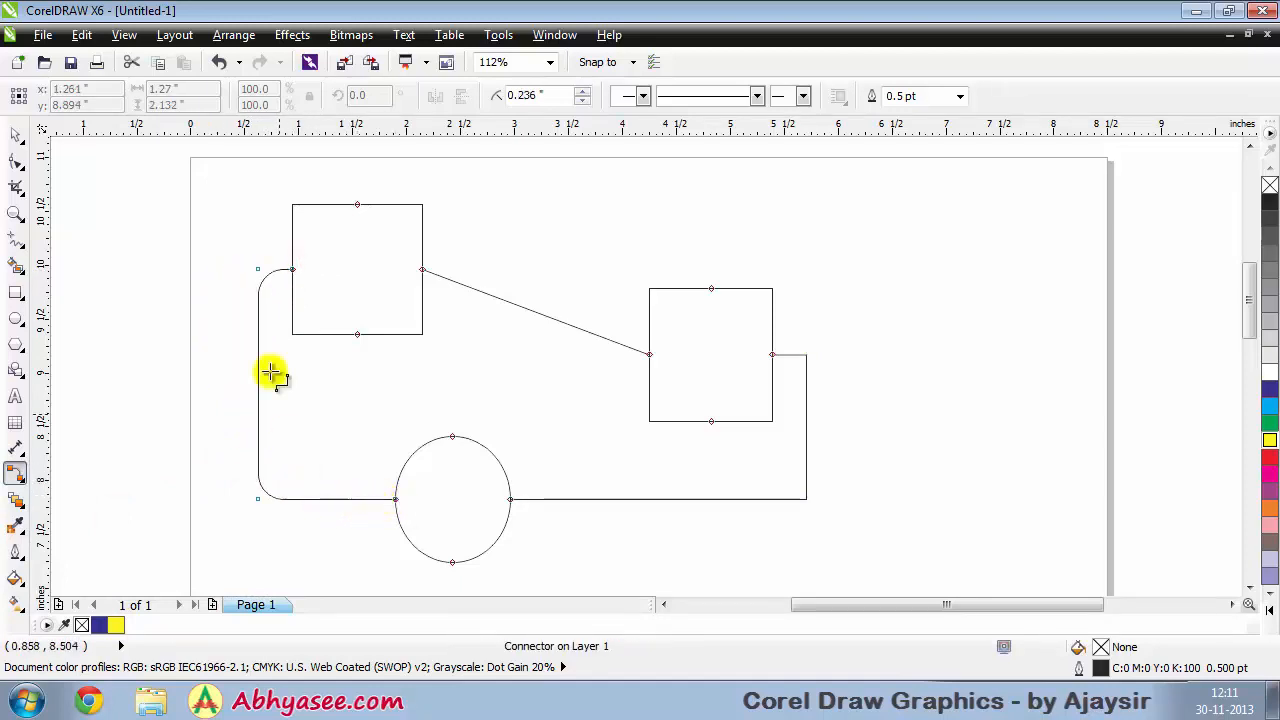
{"action": "left_click", "coordinate": [14, 132]}
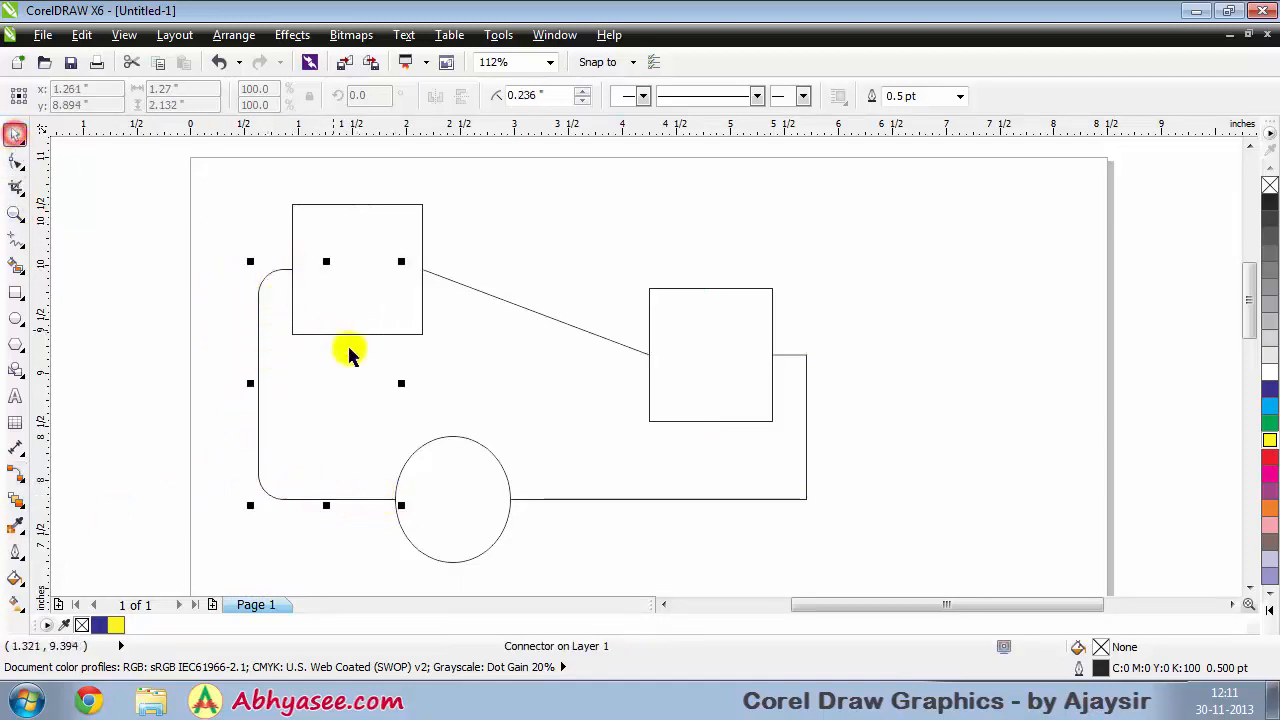
{"action": "left_click", "coordinate": [524, 381]}
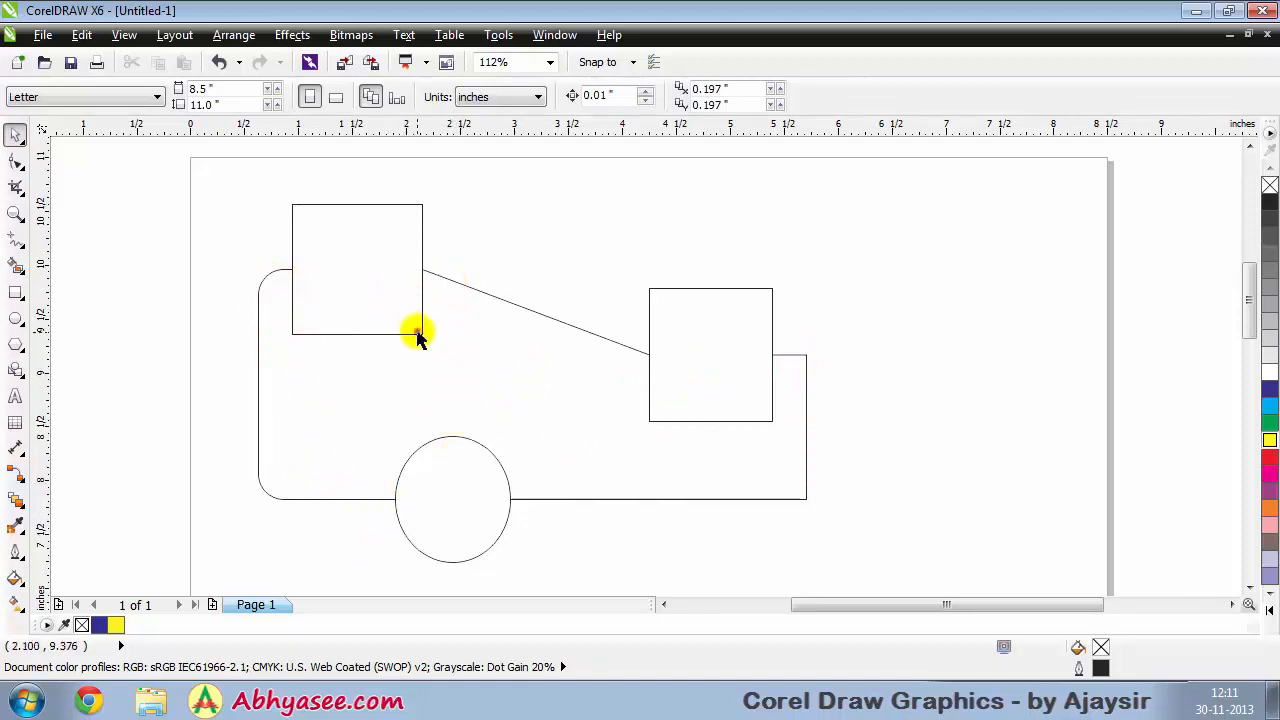
{"action": "left_click", "coordinate": [418, 336]}
{"action": "left_click", "coordinate": [16, 472]}
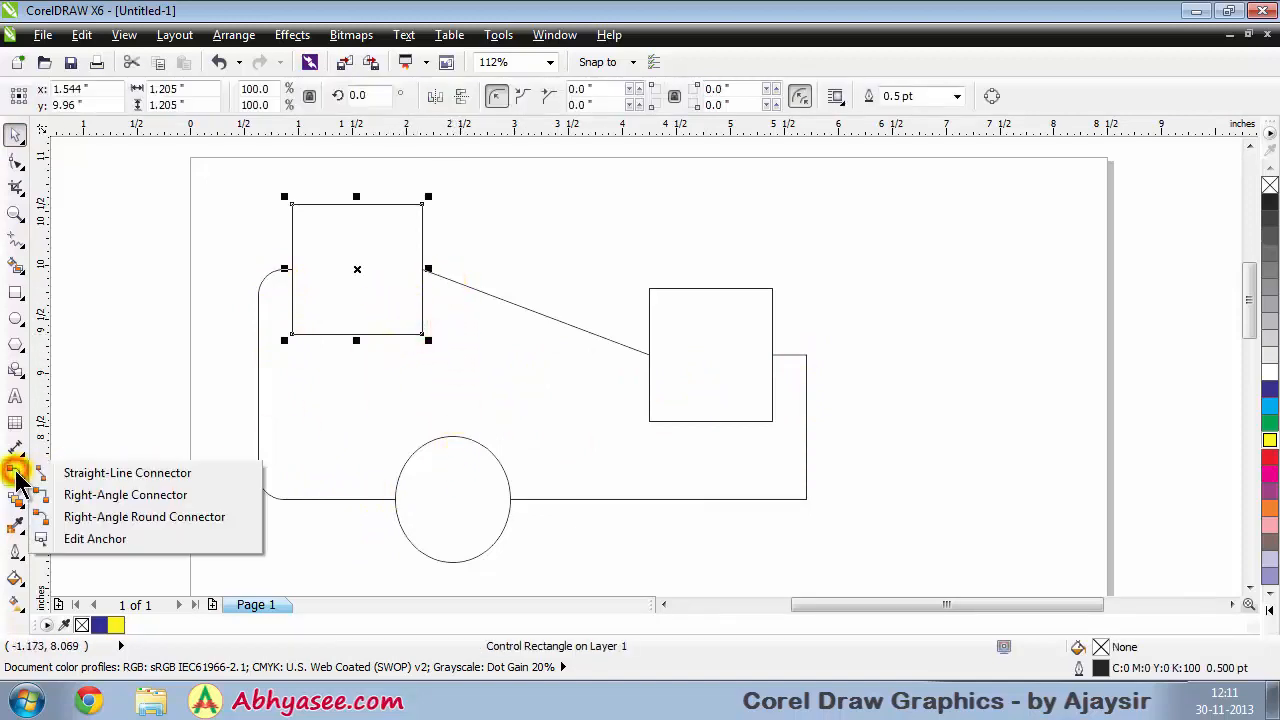
{"action": "left_click", "coordinate": [556, 212]}
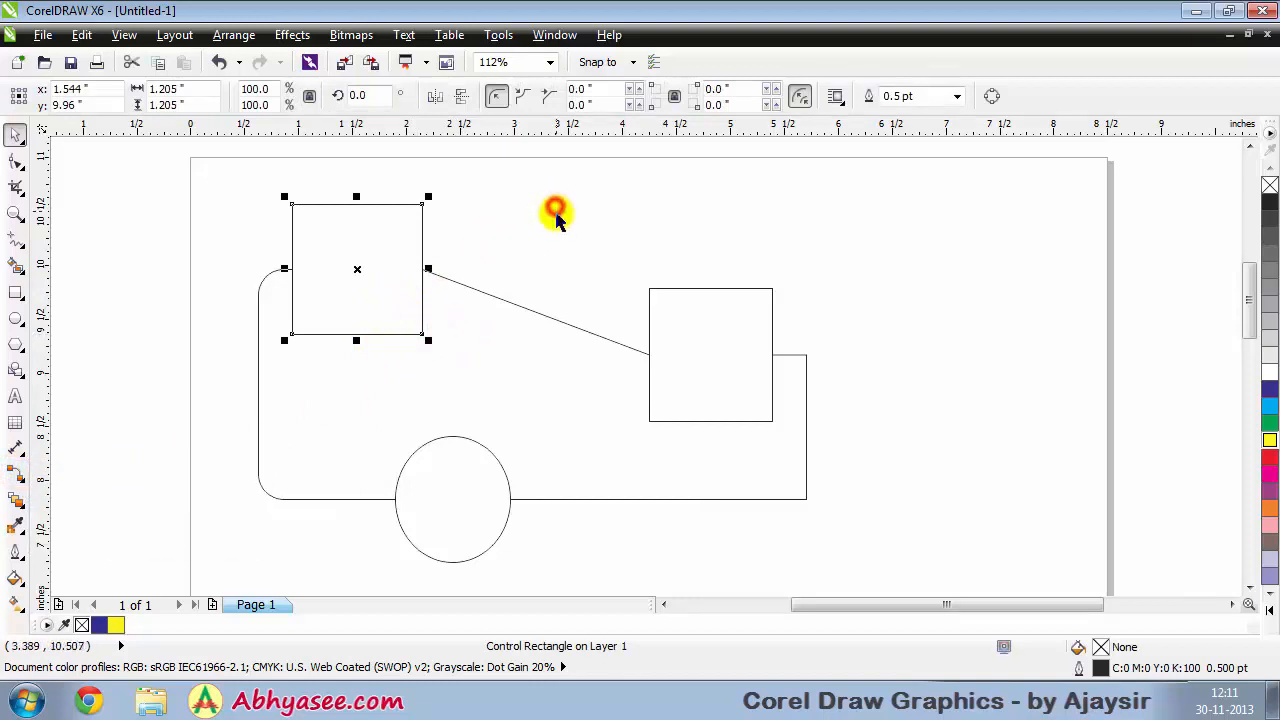
{"action": "left_click", "coordinate": [512, 218]}
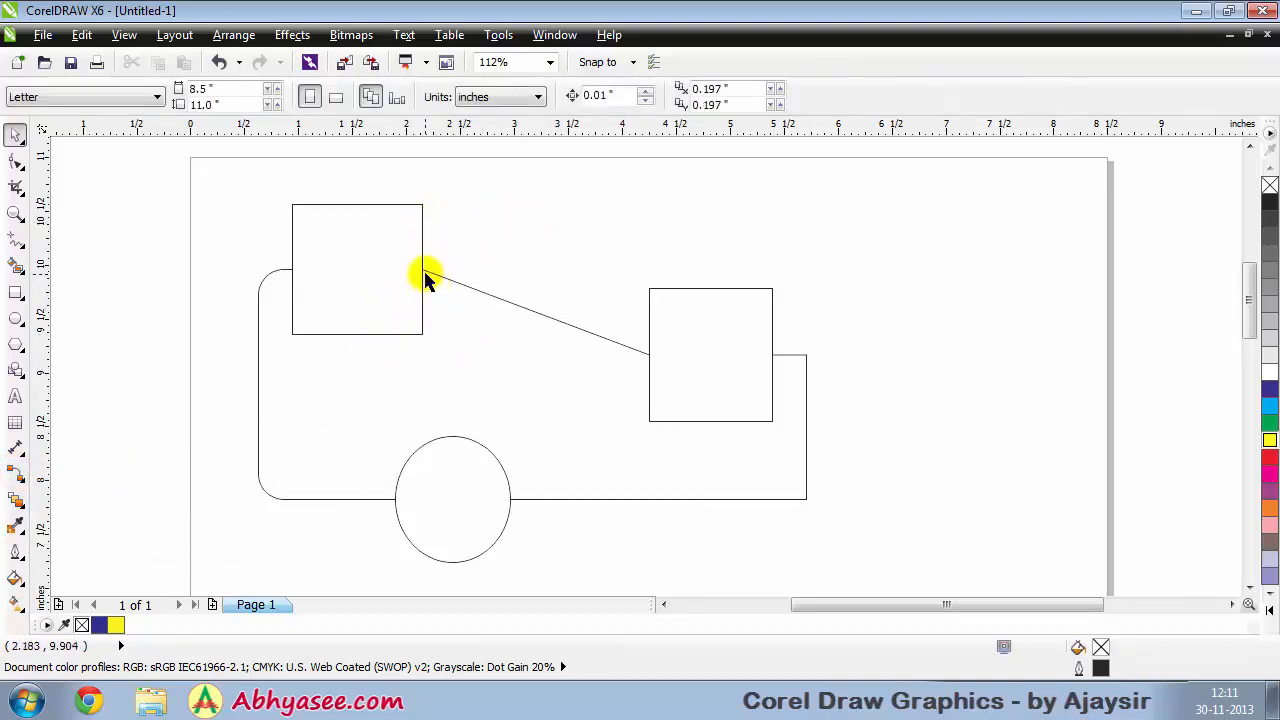
{"action": "left_click", "coordinate": [425, 280]}
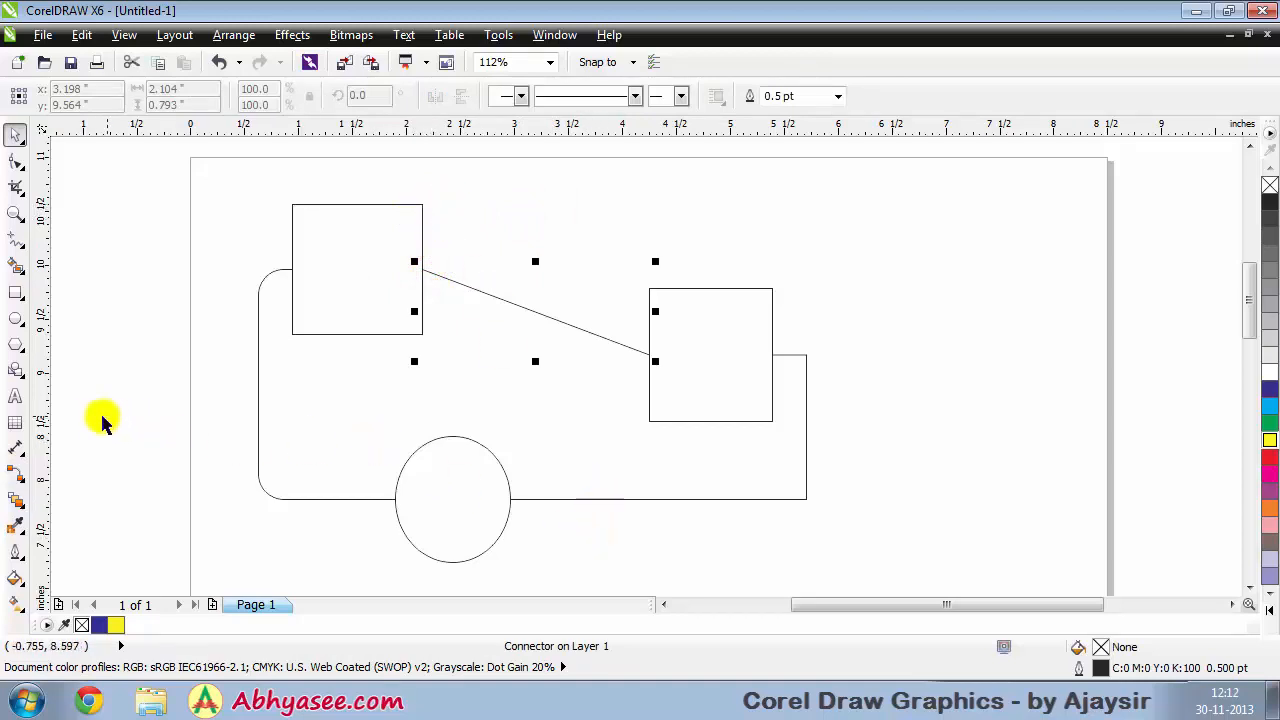
{"action": "left_click", "coordinate": [15, 478]}
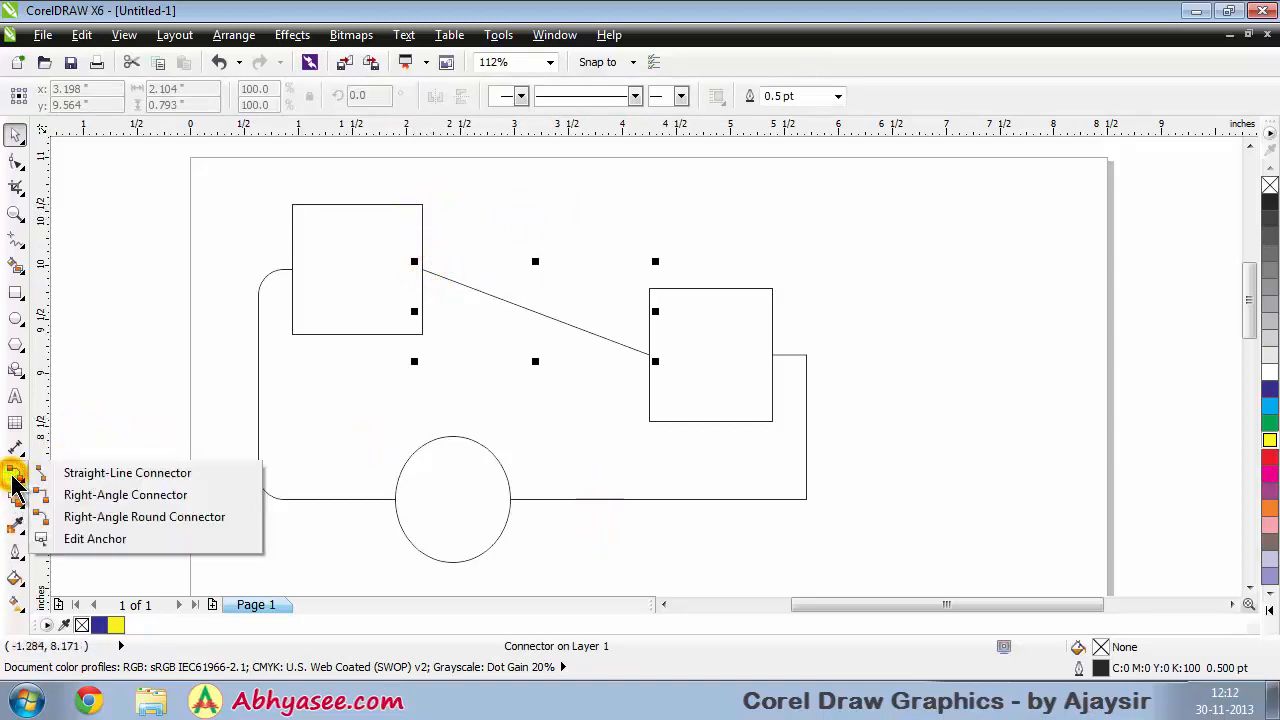
{"action": "left_click", "coordinate": [80, 472]}
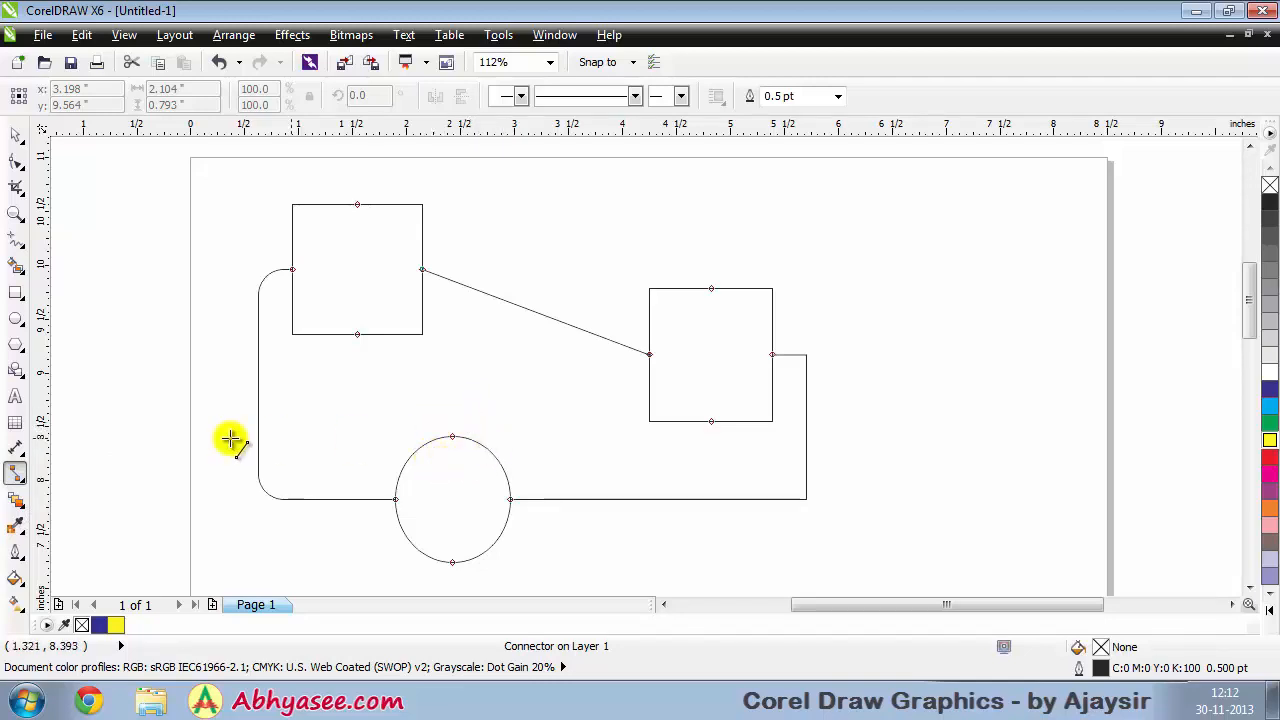
Add an anchor on the ellipse's upper-right edge and another on the lower right edge of the upper-left square with Edit Anchor
{"action": "left_click", "coordinate": [17, 476]}
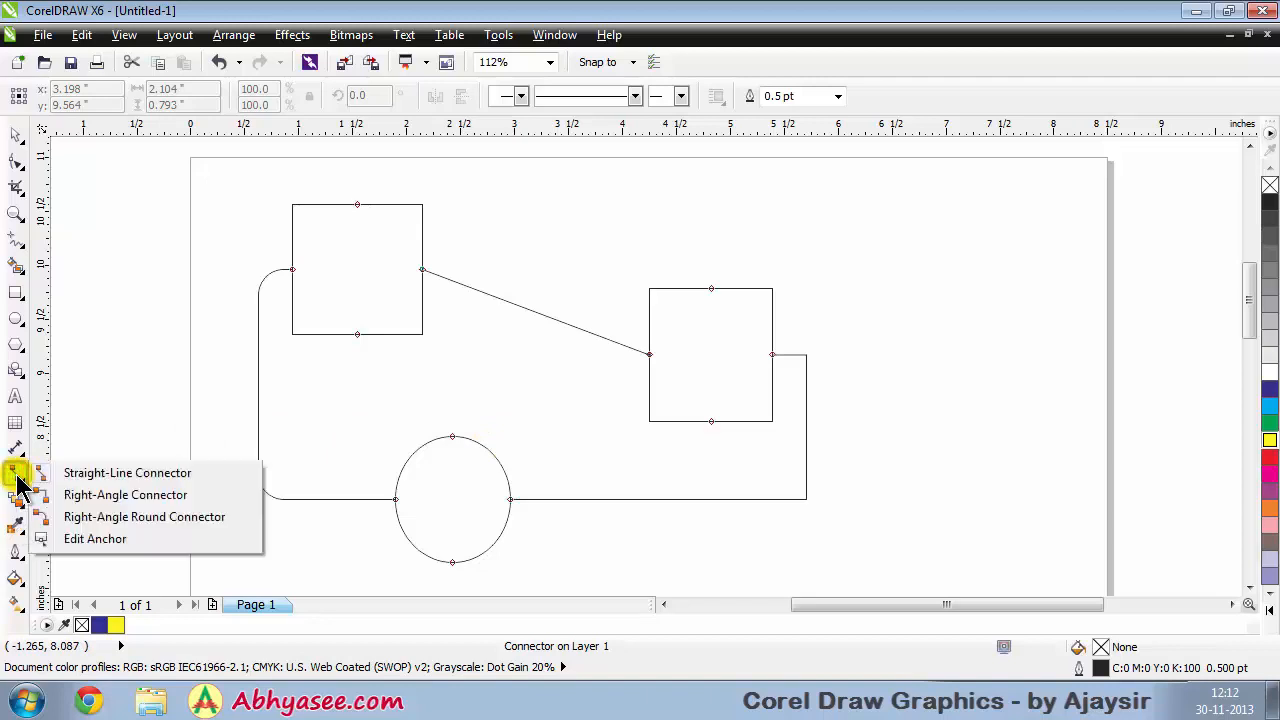
{"action": "left_click", "coordinate": [72, 541]}
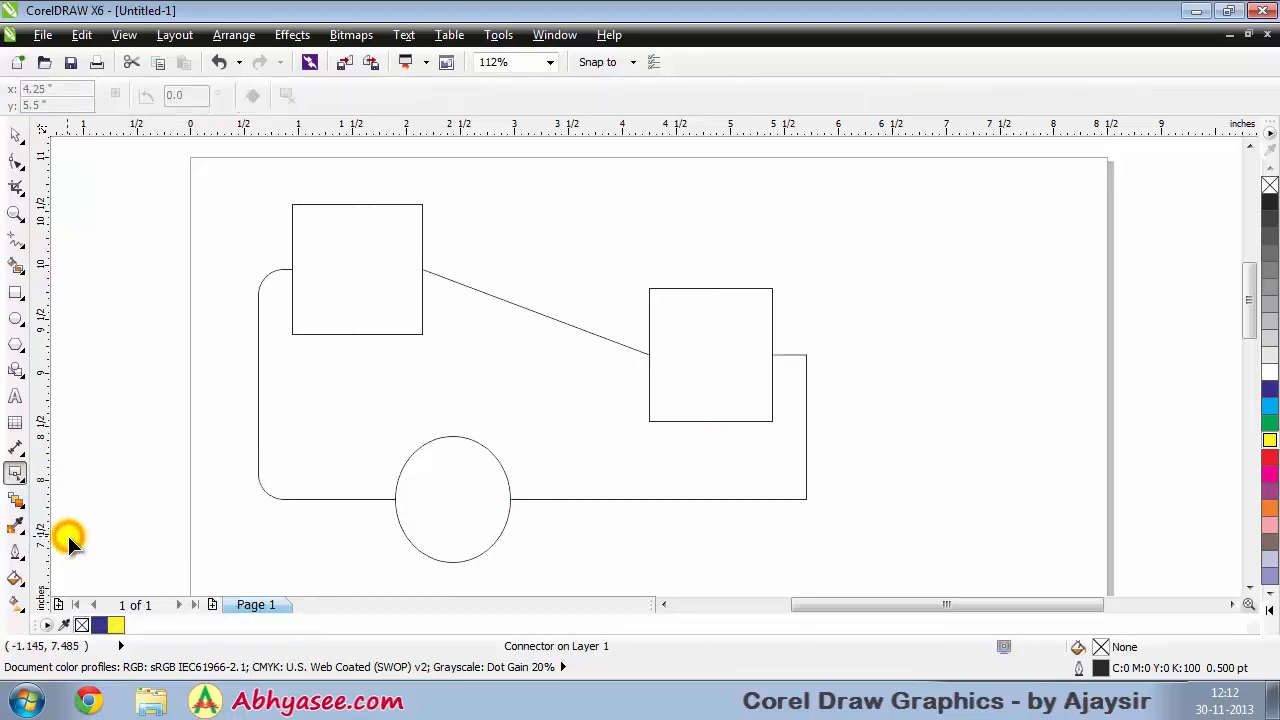
{"action": "double_click", "coordinate": [494, 457]}
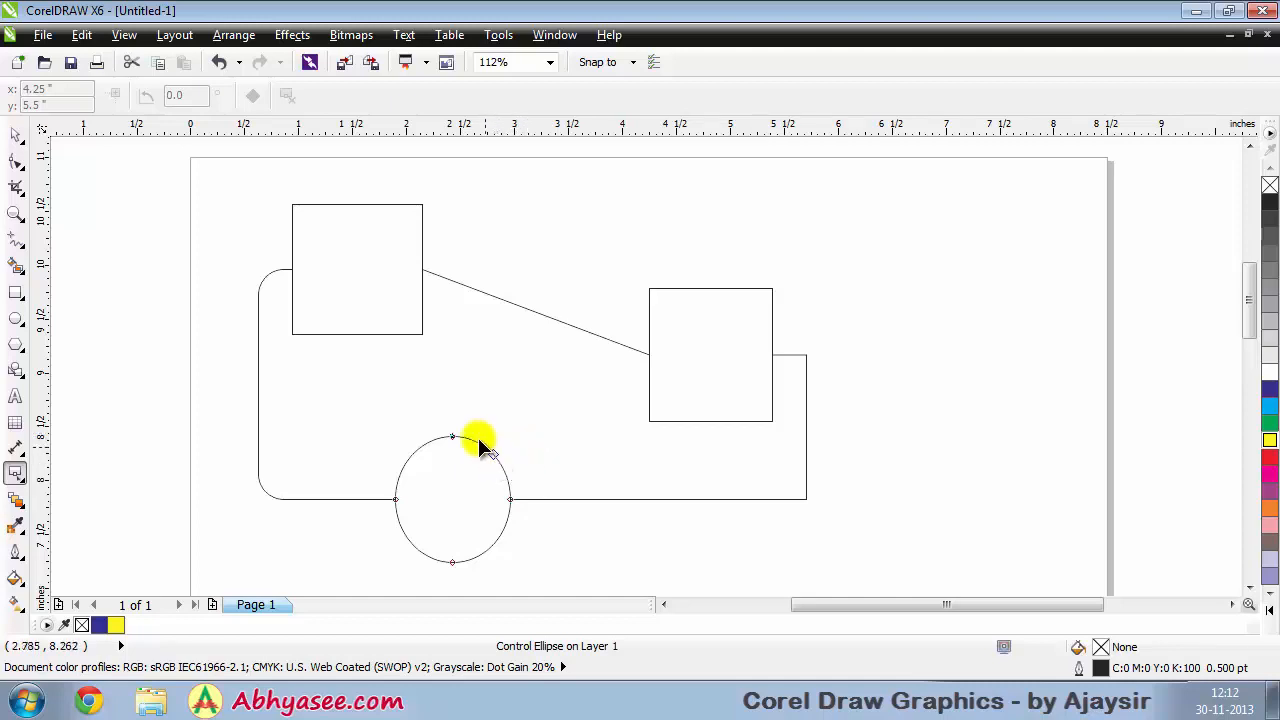
{"action": "double_click", "coordinate": [422, 309]}
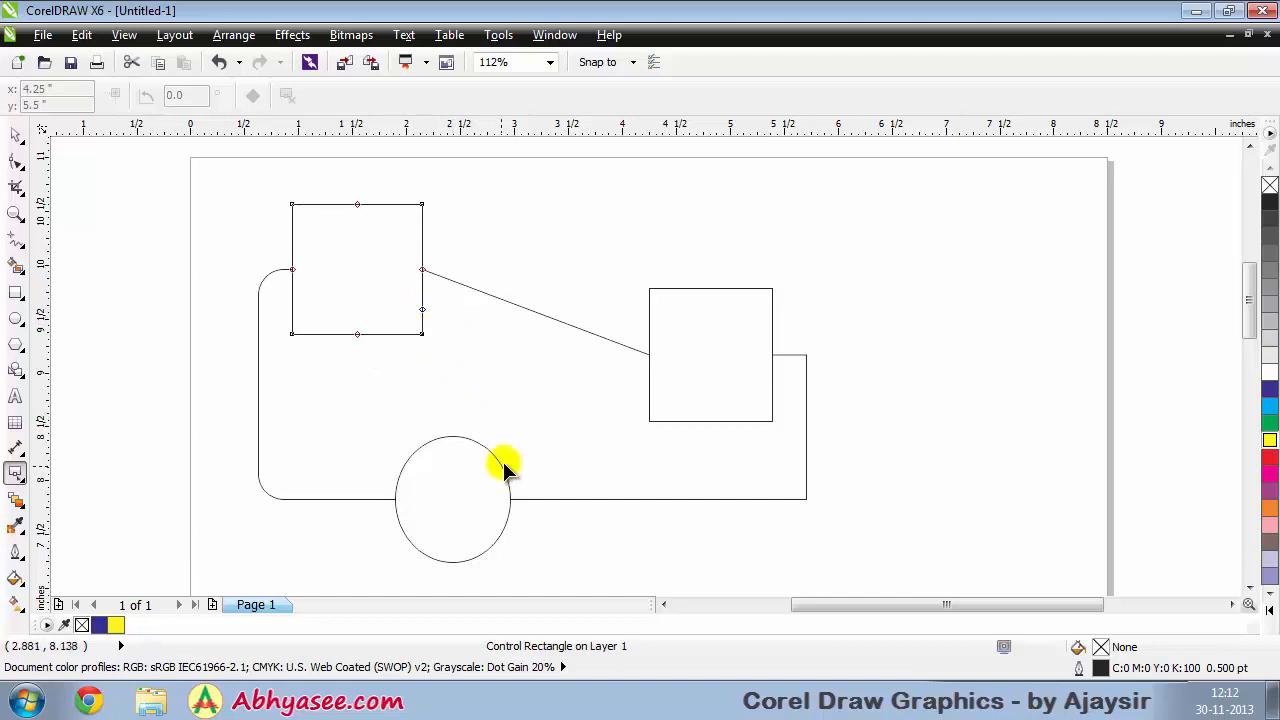
Connect the square's added right-edge anchor to the ellipse's added anchor with a Right-Angle Round Connector
{"action": "left_click", "coordinate": [18, 478]}
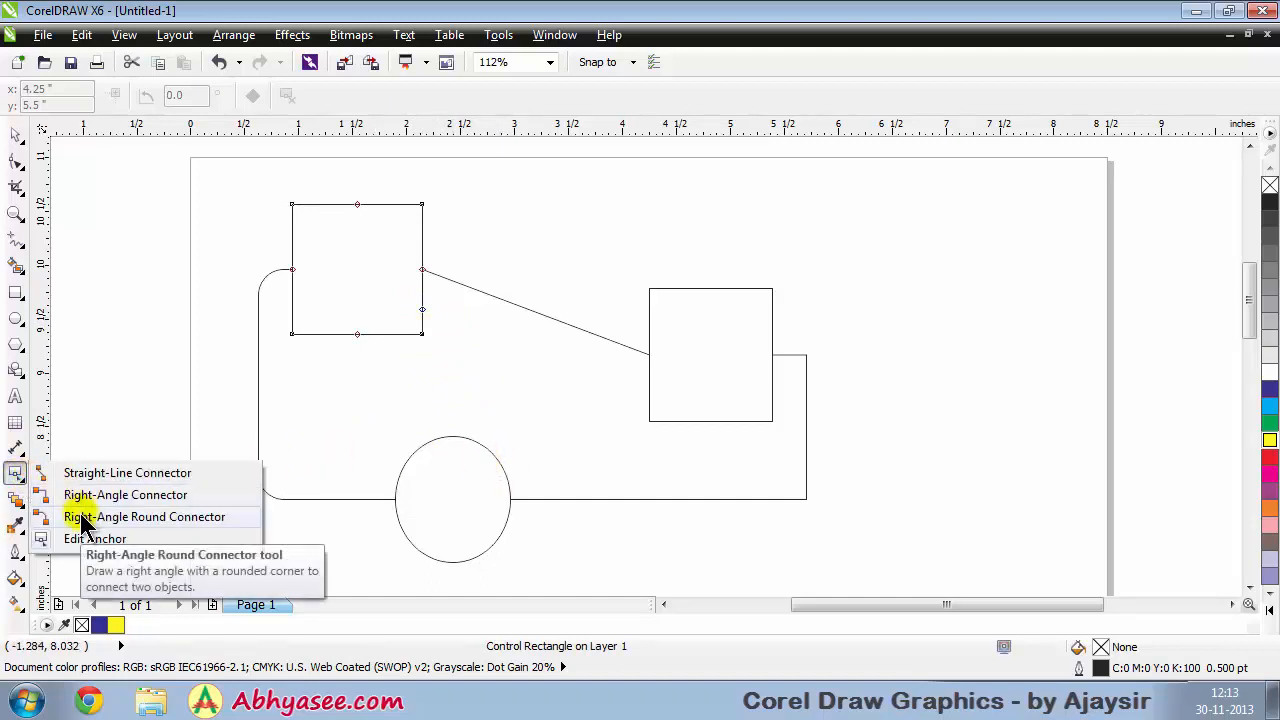
{"action": "left_click", "coordinate": [82, 517]}
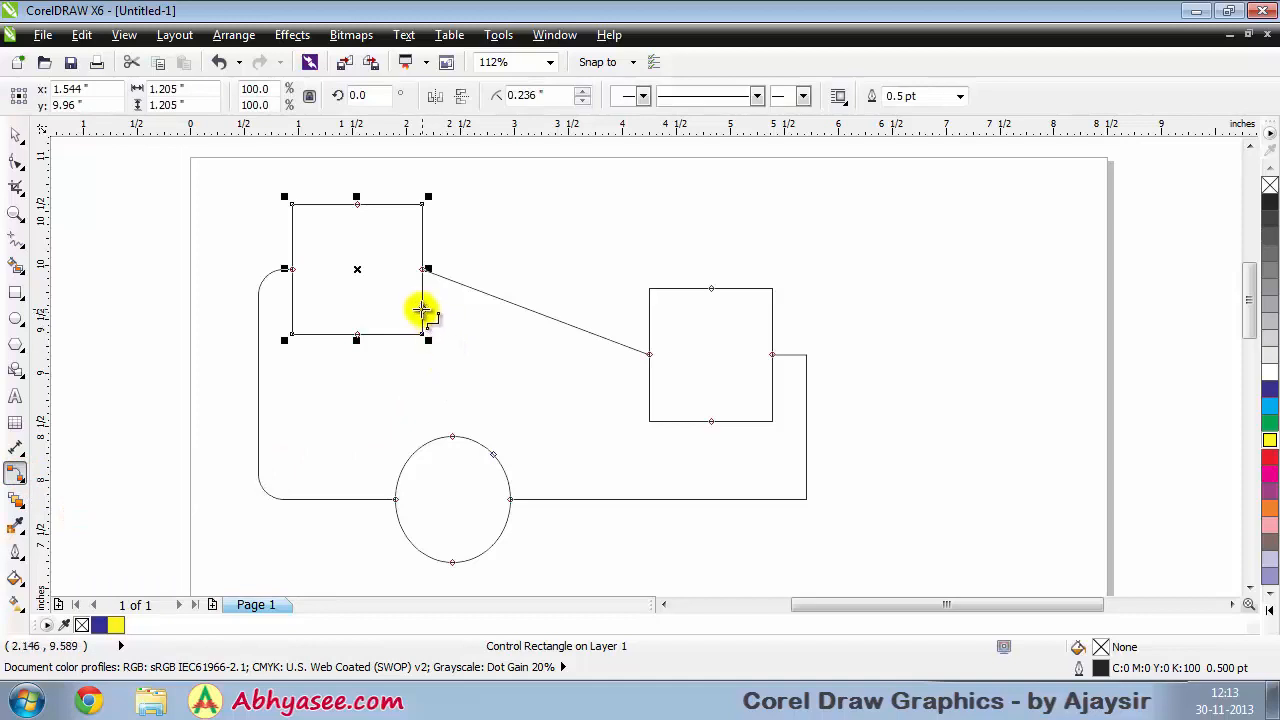
{"action": "left_click_drag", "start_coordinate": [422, 309], "coordinate": [493, 455]}
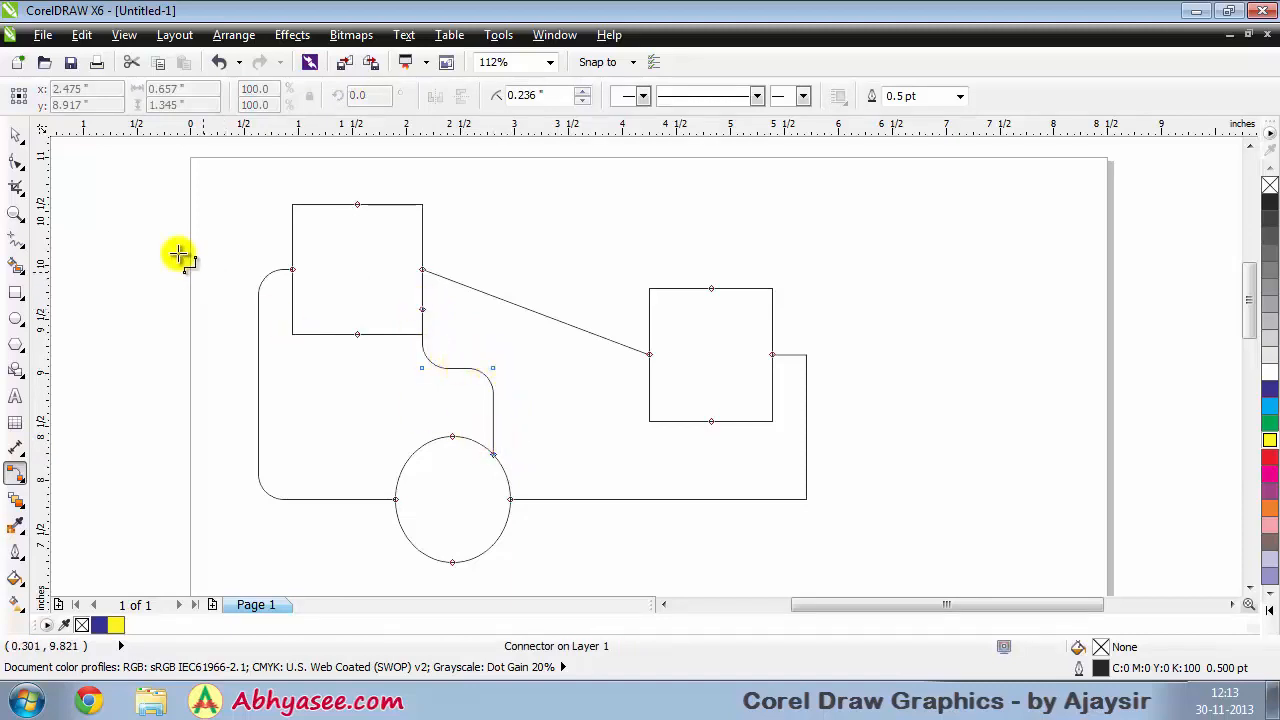
Select the added anchor on the upper-left square's right edge with Edit Anchor and nudge it down to about y 9.57 inches
{"action": "left_click", "coordinate": [19, 138]}
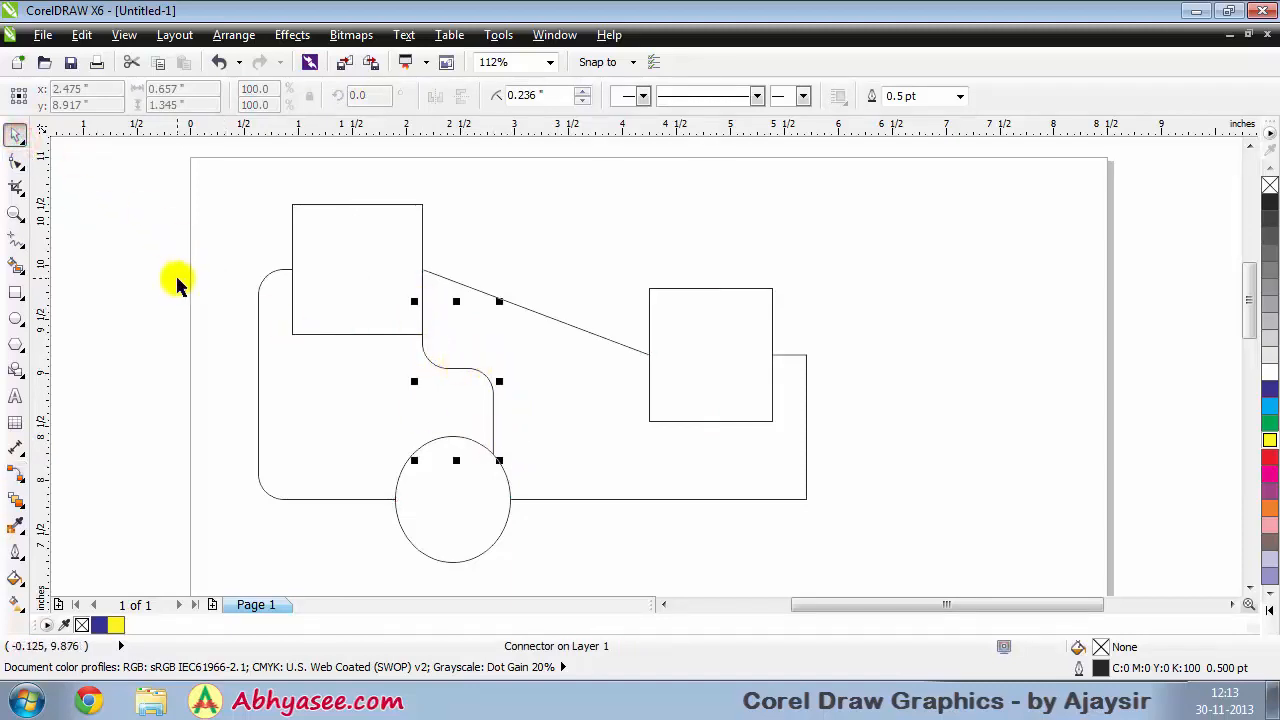
{"action": "left_click", "coordinate": [330, 320]}
{"action": "left_click", "coordinate": [14, 478]}
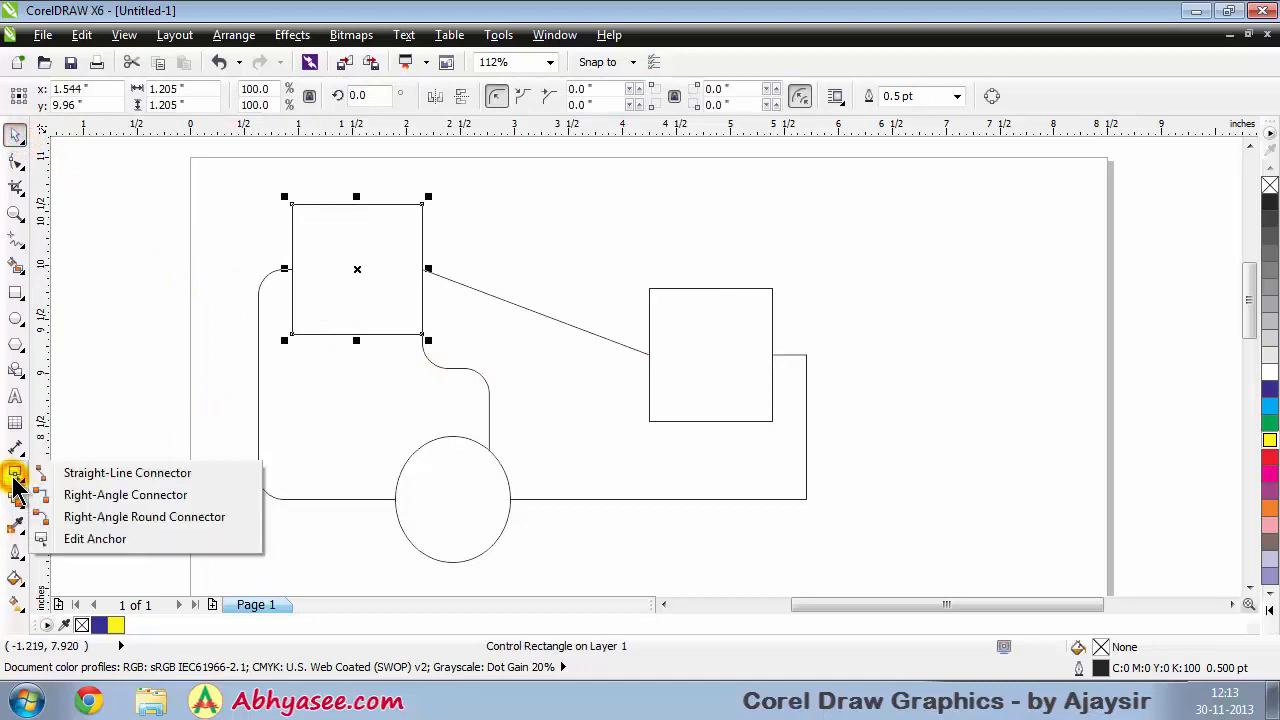
{"action": "left_click", "coordinate": [72, 537]}
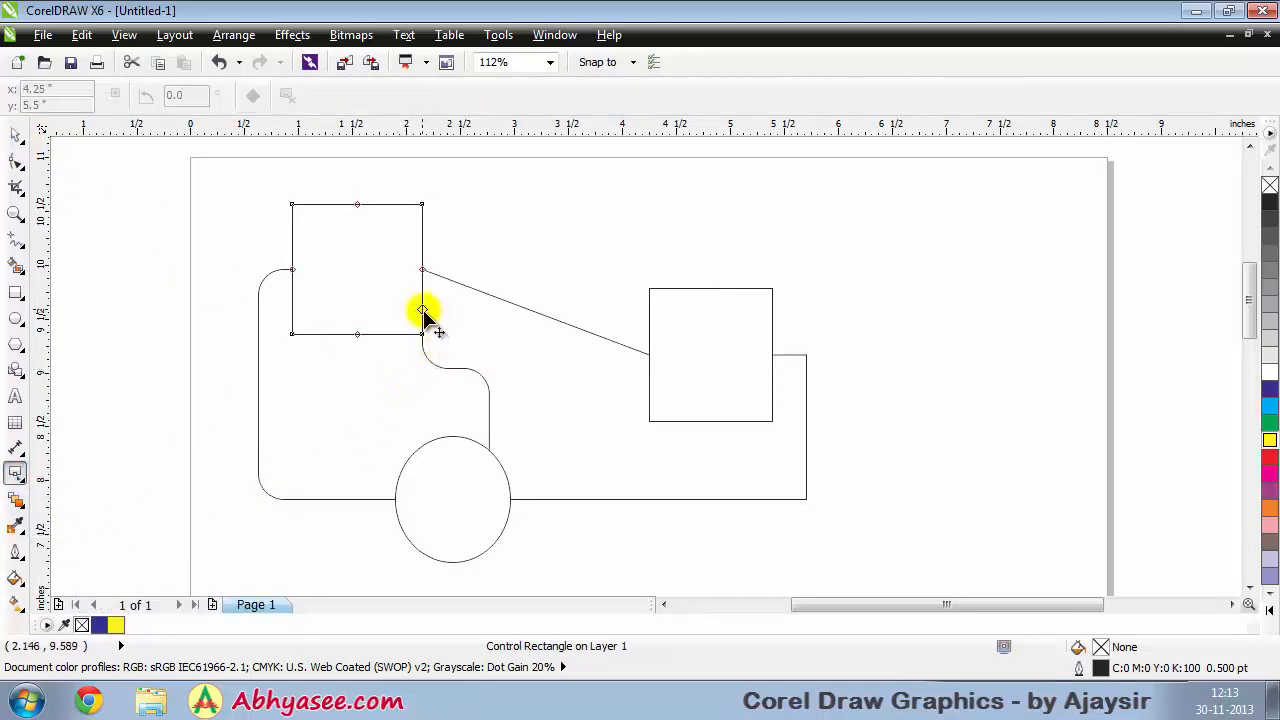
{"action": "mouse_move", "coordinate": [423, 311]}
{"action": "left_mouse_down"}
{"action": "mouse_move", "coordinate": [449, 311]}
{"action": "mouse_move", "coordinate": [423, 313]}
{"action": "left_mouse_up"}
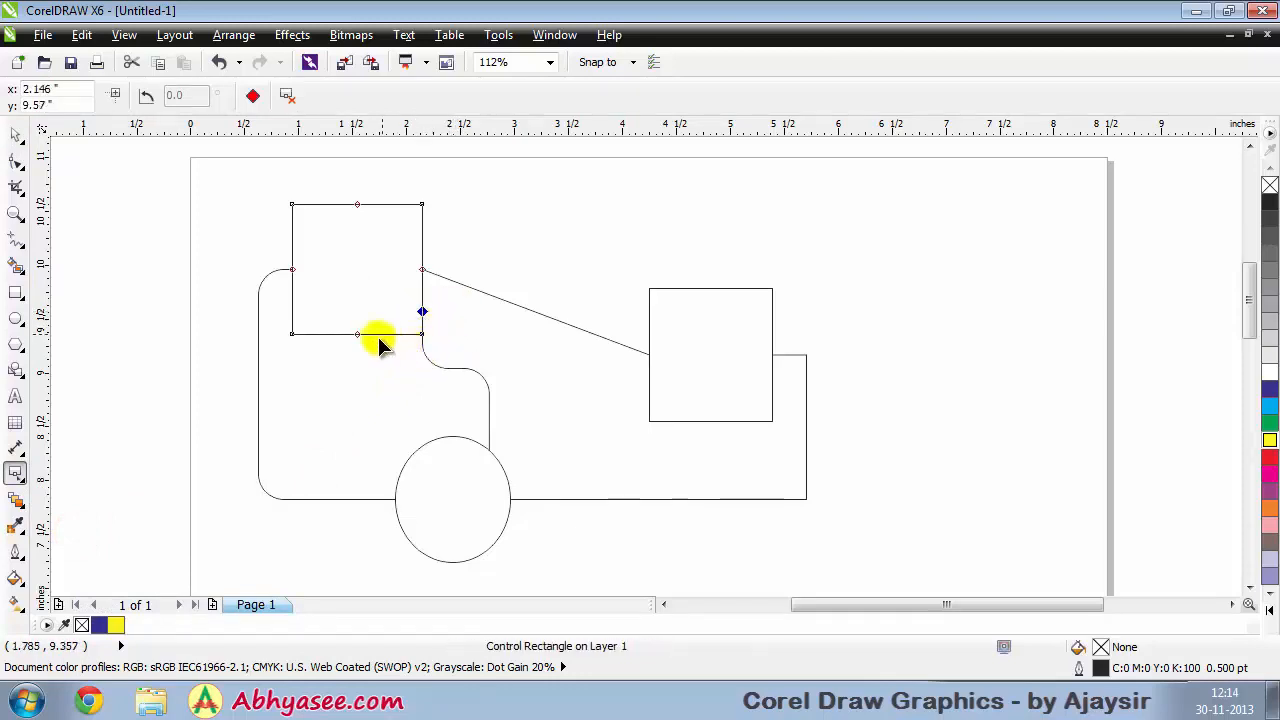
Move the bottom anchor of the upper-left square along the bottom edge to about x 1.85 inches
{"action": "left_click_drag", "start_coordinate": [357, 334], "coordinate": [393, 343]}
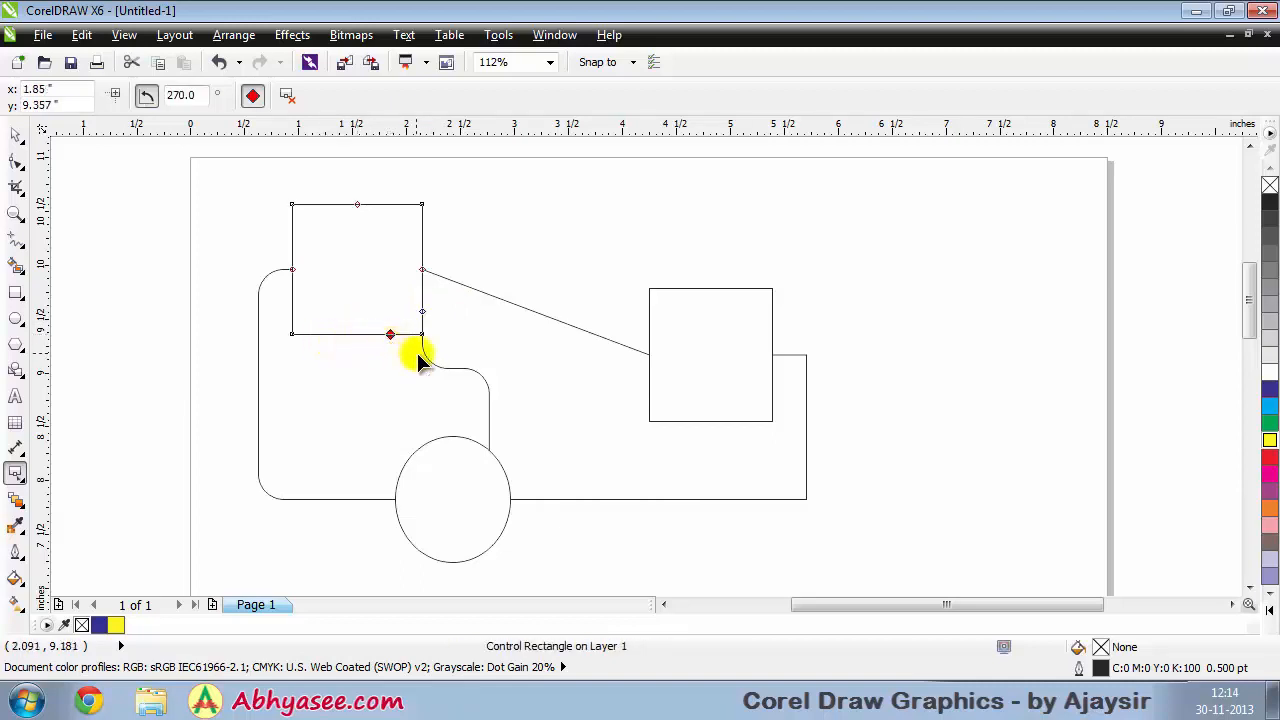
Try to branch a Right-Angle Round Connector off the rounded connector between the upper-left square and the ellipse
{"action": "left_click", "coordinate": [12, 482]}
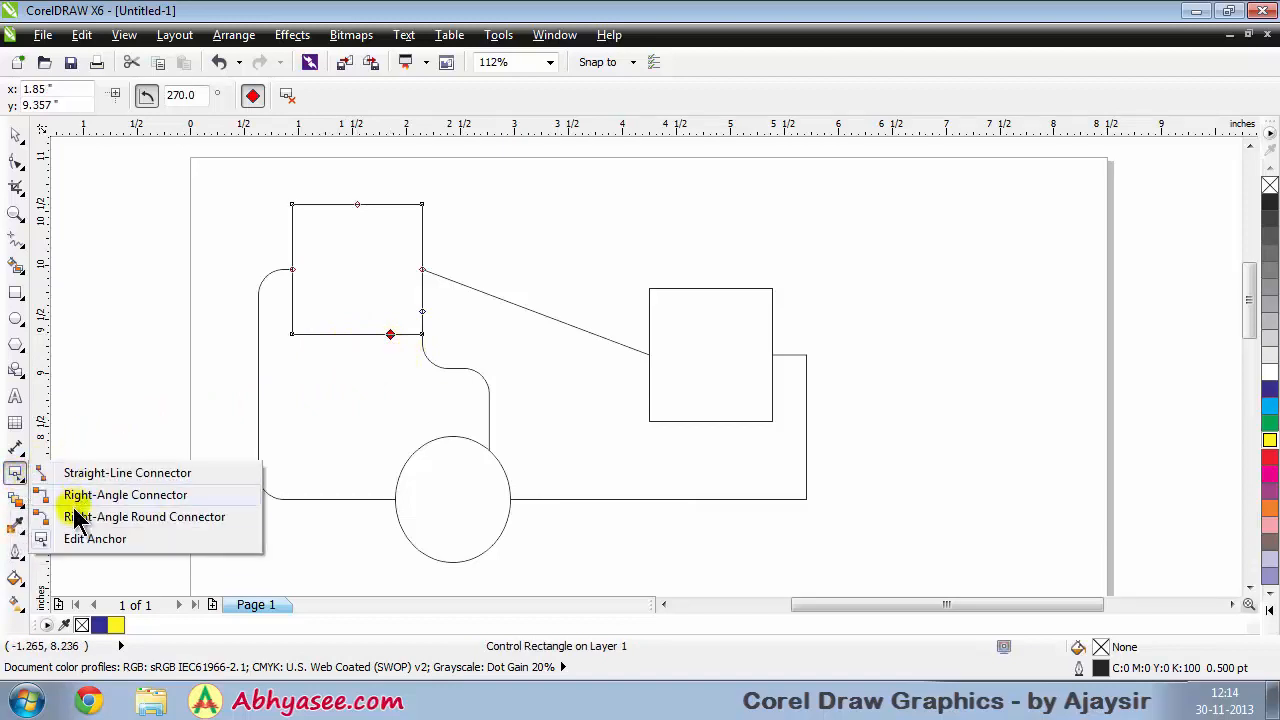
{"action": "left_click", "coordinate": [78, 516]}
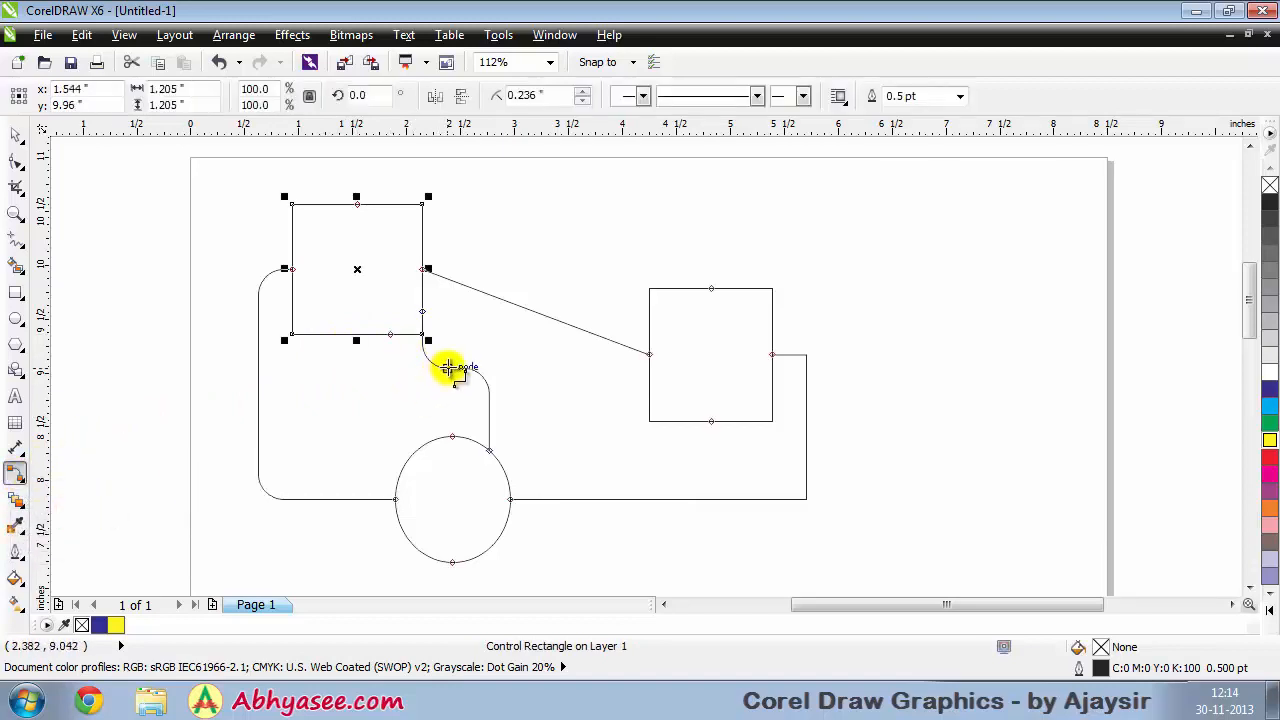
{"action": "left_click_drag", "start_coordinate": [454, 369], "coordinate": [509, 390]}
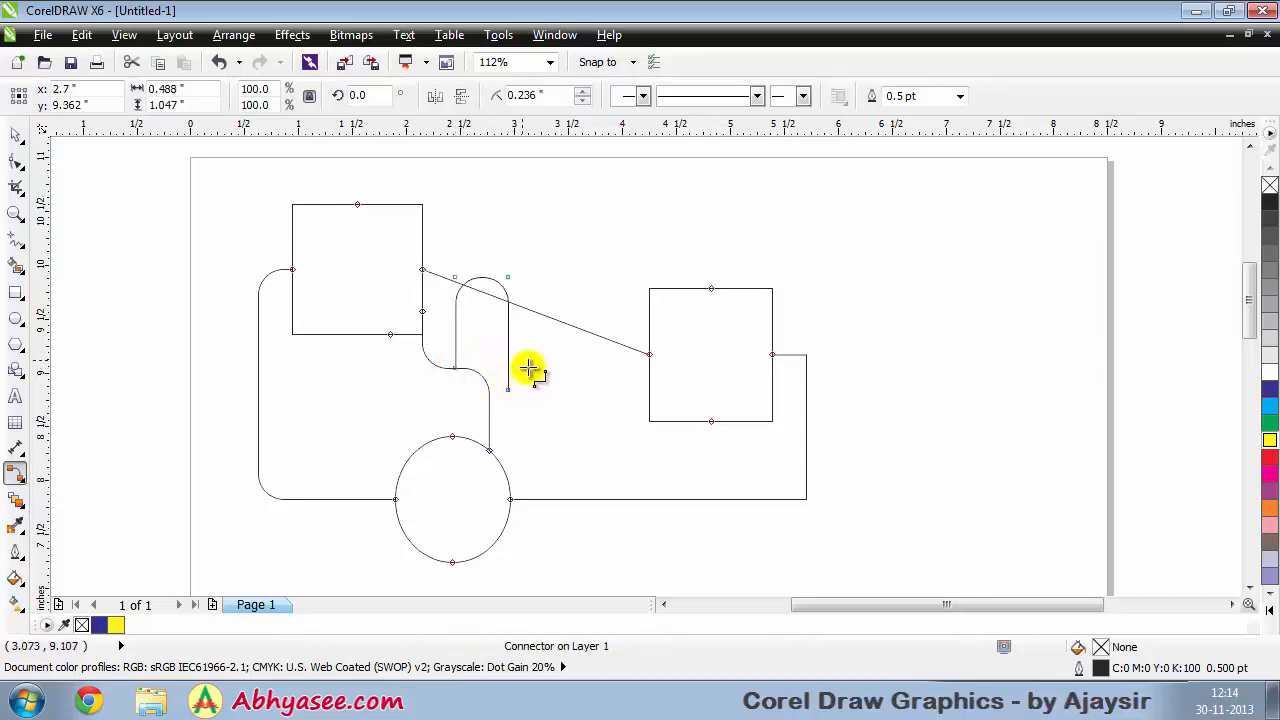
{"action": "left_click", "coordinate": [15, 134]}
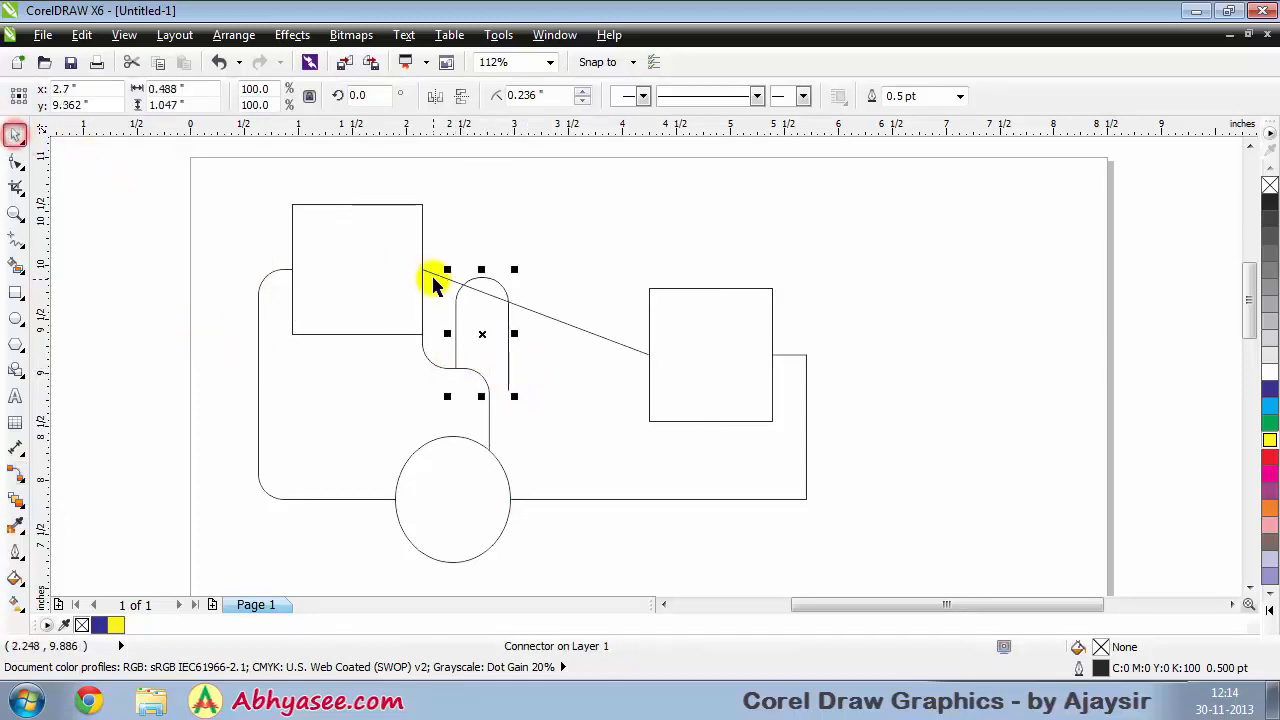
{"action": "left_click", "coordinate": [534, 340]}
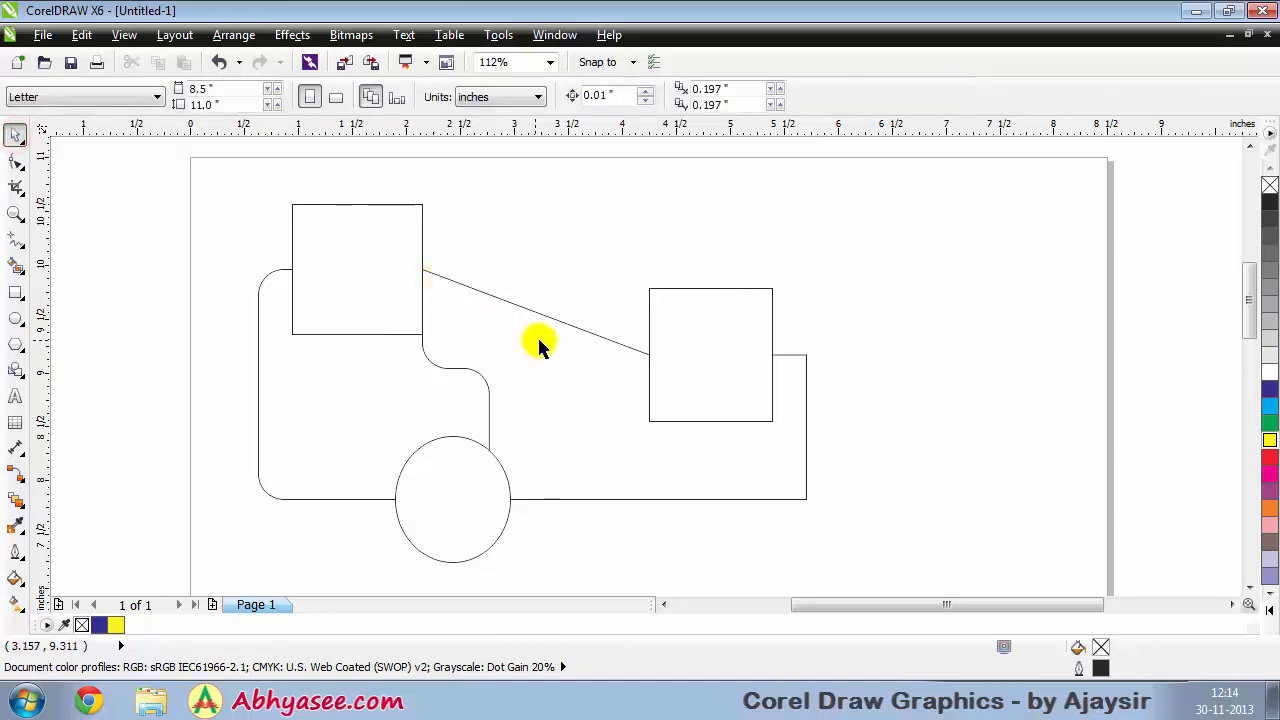
Delete all the shapes and connectors from the page
{"action": "left_click", "coordinate": [455, 372]}
{"action": "left_click", "coordinate": [705, 346]}
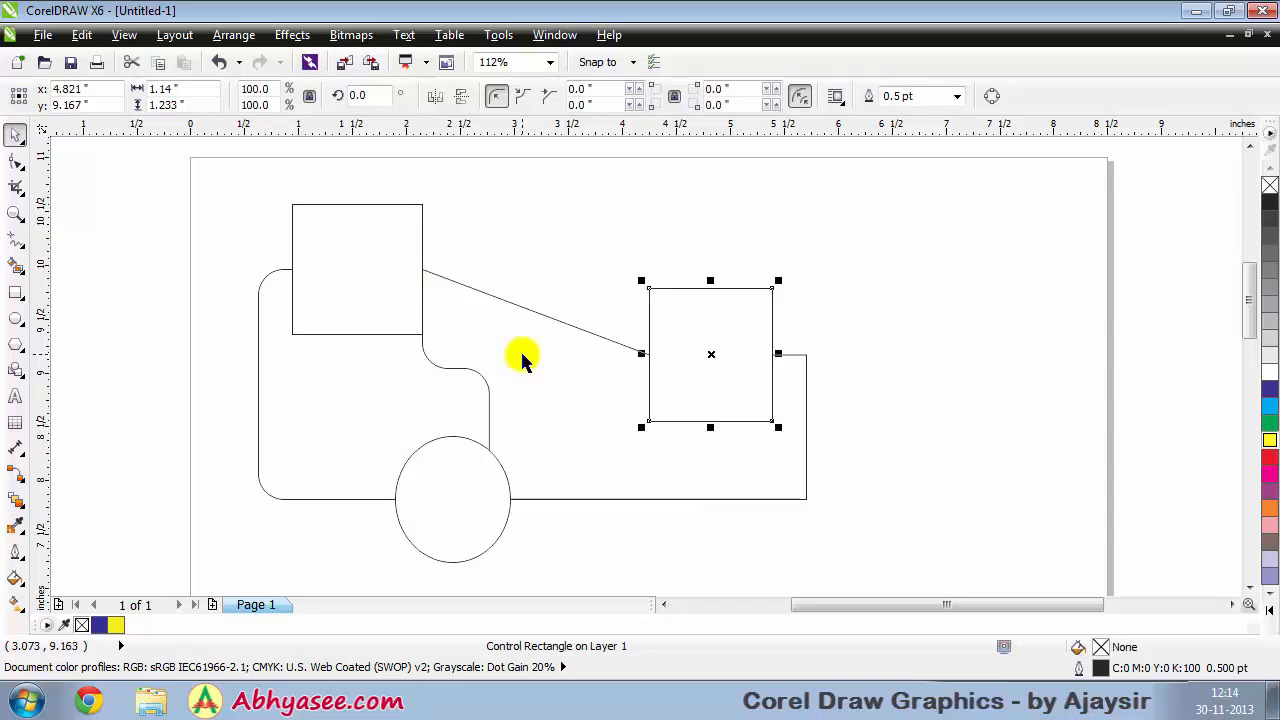
{"action": "left_click", "coordinate": [578, 259]}
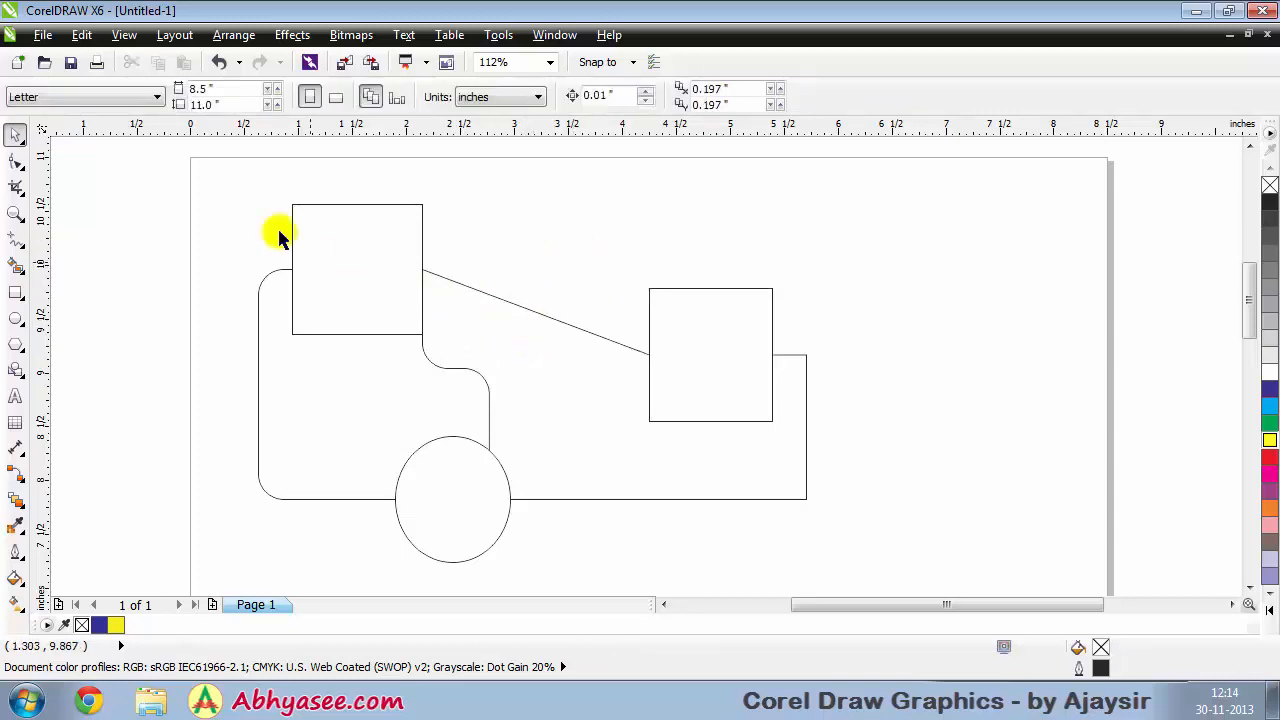
{"action": "left_click_drag", "start_coordinate": [201, 157], "coordinate": [851, 580]}
{"action": "key", "text": "Delete"}
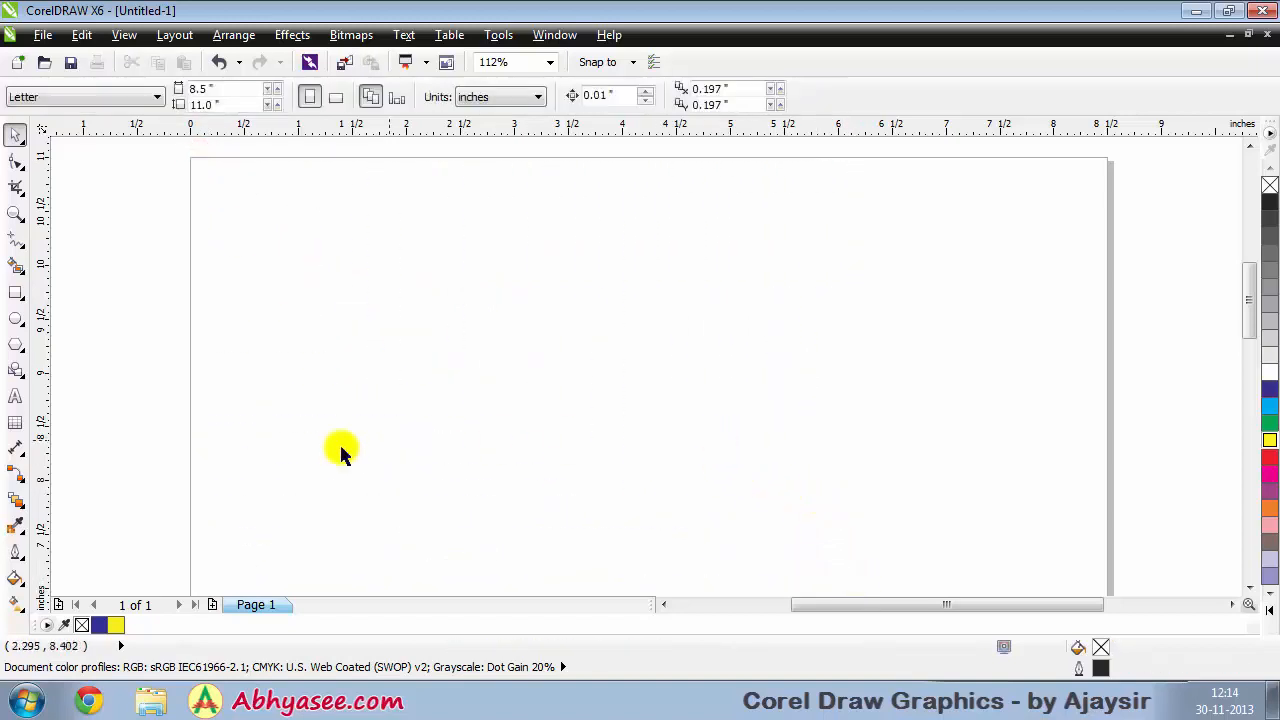
Draw a rectangle about 2.61 by 2.61 inches in the upper-left area of the page
{"action": "left_click", "coordinate": [19, 453]}
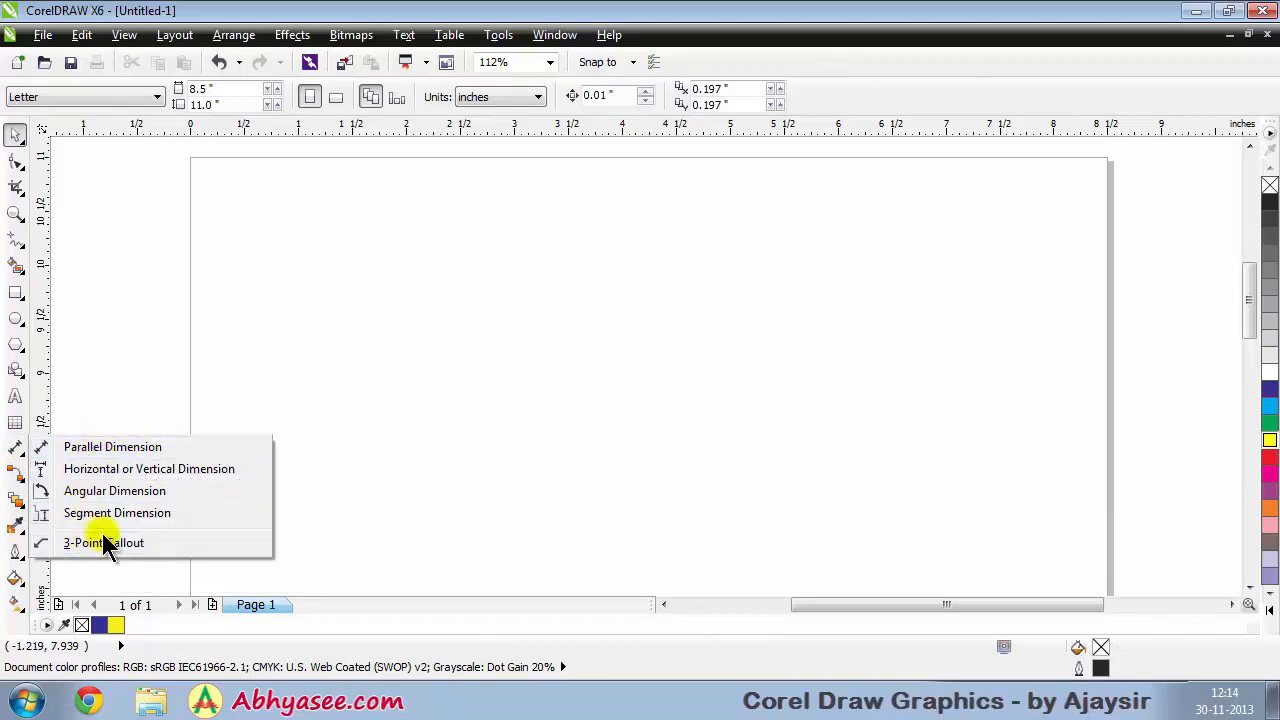
{"action": "left_click", "coordinate": [15, 447]}
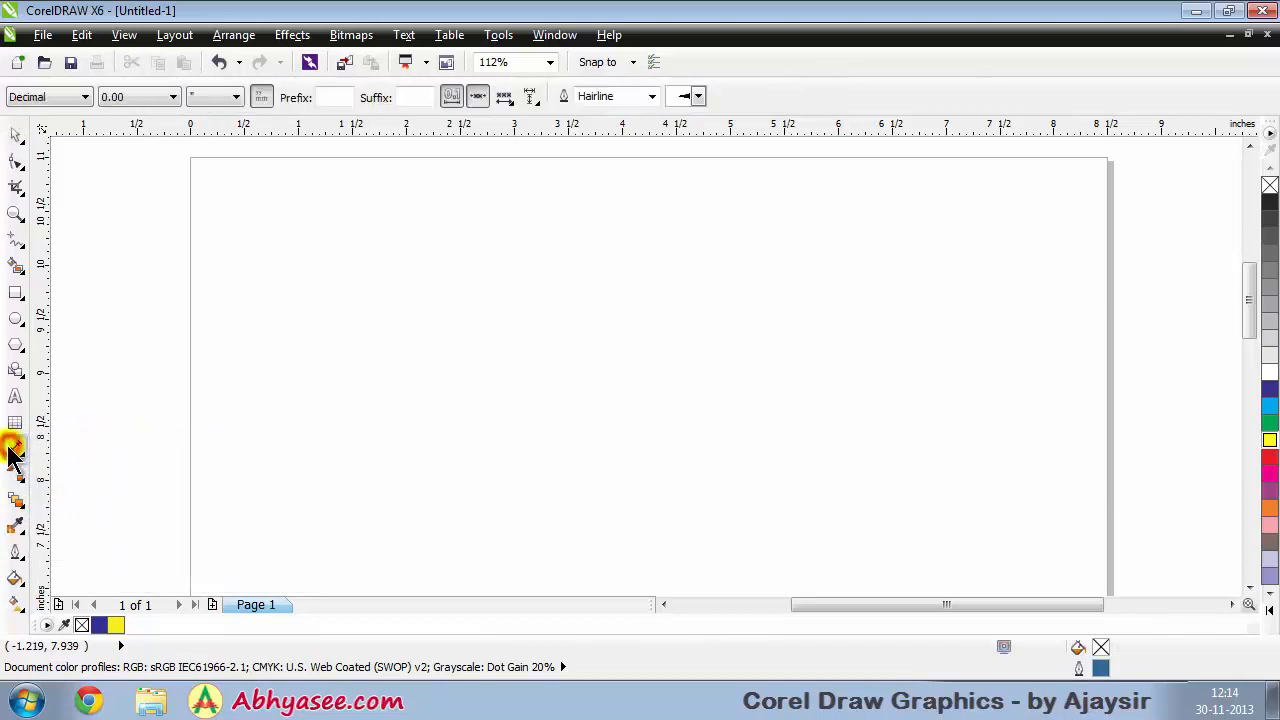
{"action": "left_click", "coordinate": [16, 290]}
{"action": "left_click_drag", "start_coordinate": [307, 208], "coordinate": [590, 490]}
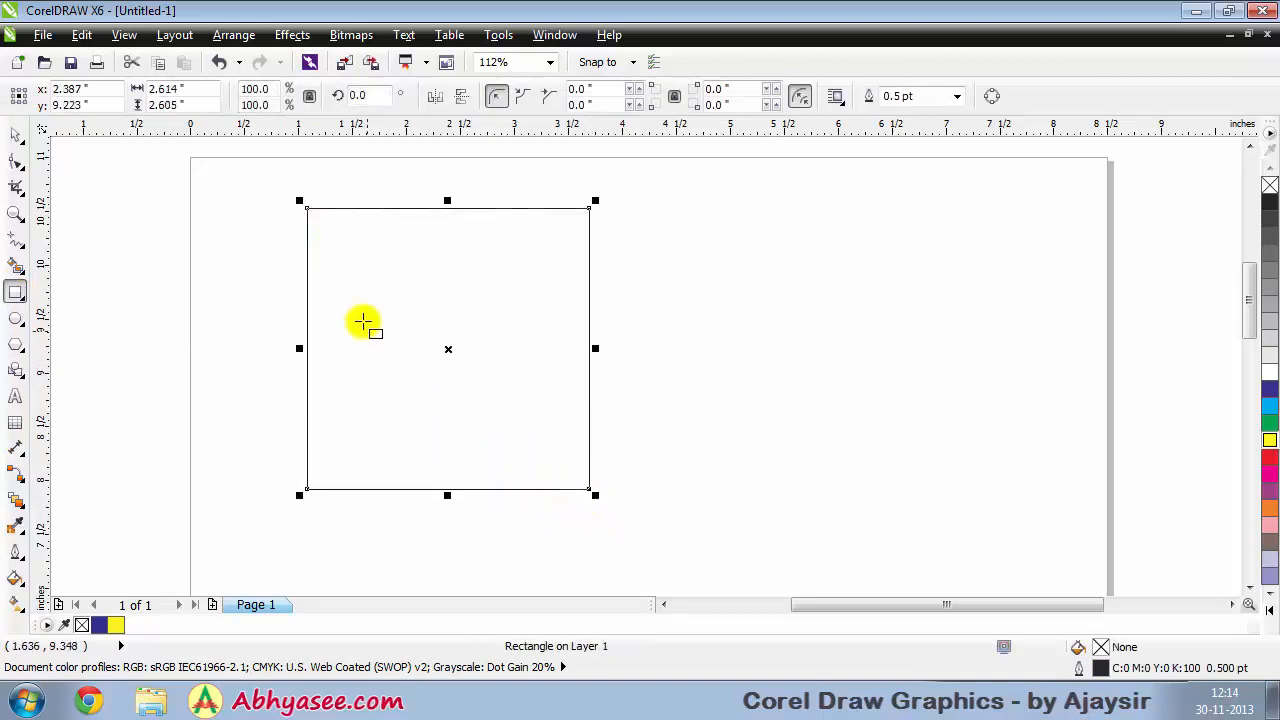
{"action": "left_click", "coordinate": [15, 133]}
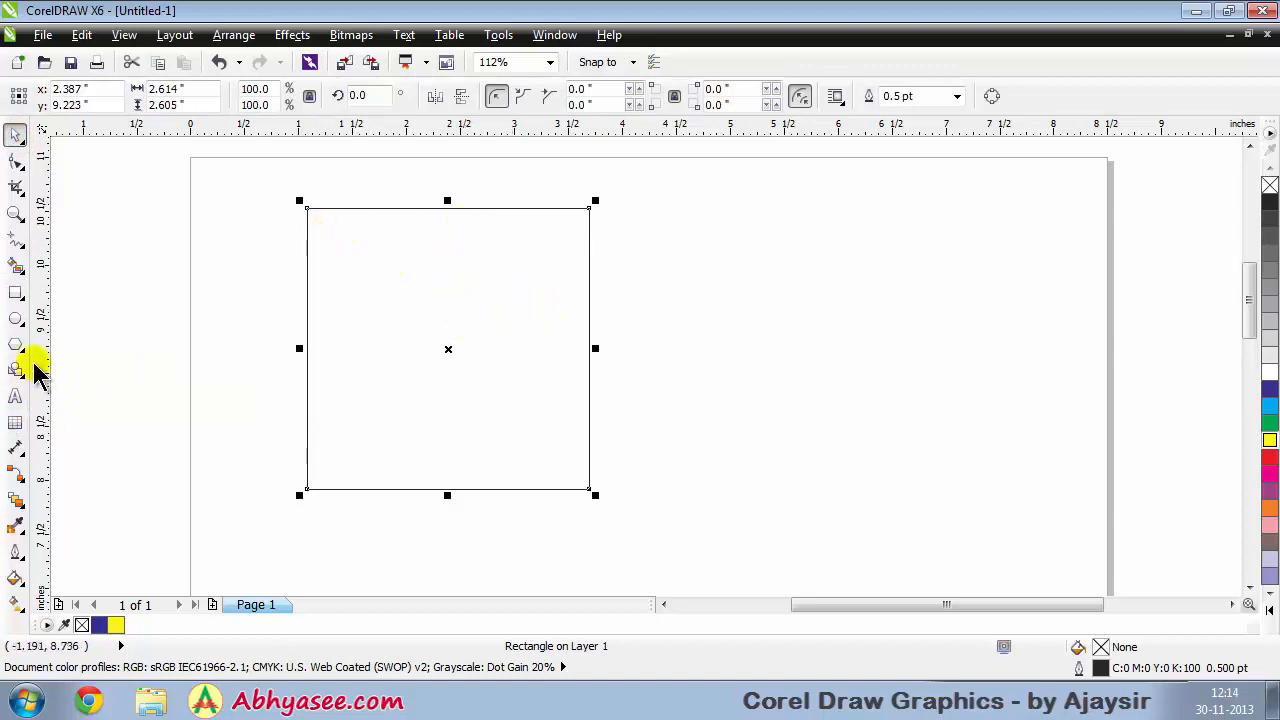
Draw an ellipse about 1.58 by 1.55 inches on the page to the right of the rectangle
{"action": "left_click", "coordinate": [15, 318]}
{"action": "left_click_drag", "start_coordinate": [747, 319], "coordinate": [918, 488]}
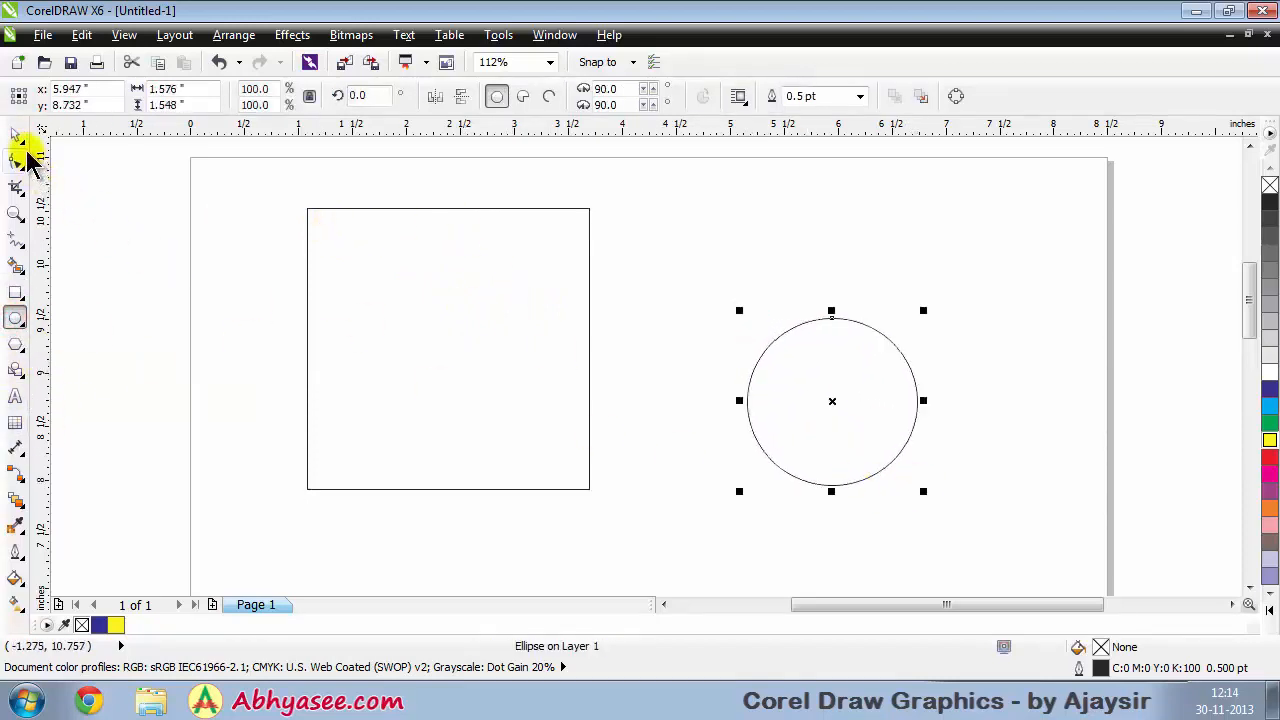
{"action": "left_click", "coordinate": [17, 136]}
Add a Parallel Dimension across the rectangle's diagonal from its lower-left to upper-right corner, with the text beyond the upper-left corner
{"action": "left_click", "coordinate": [549, 305]}
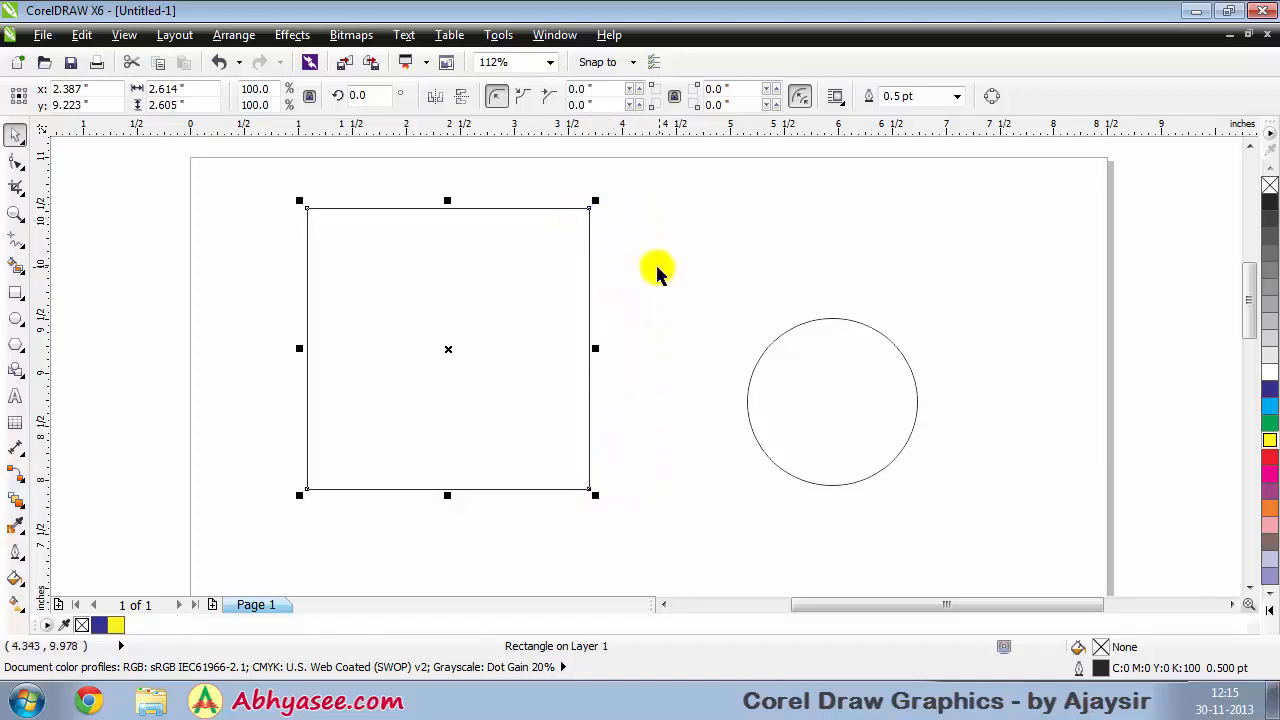
{"action": "left_click", "coordinate": [15, 455]}
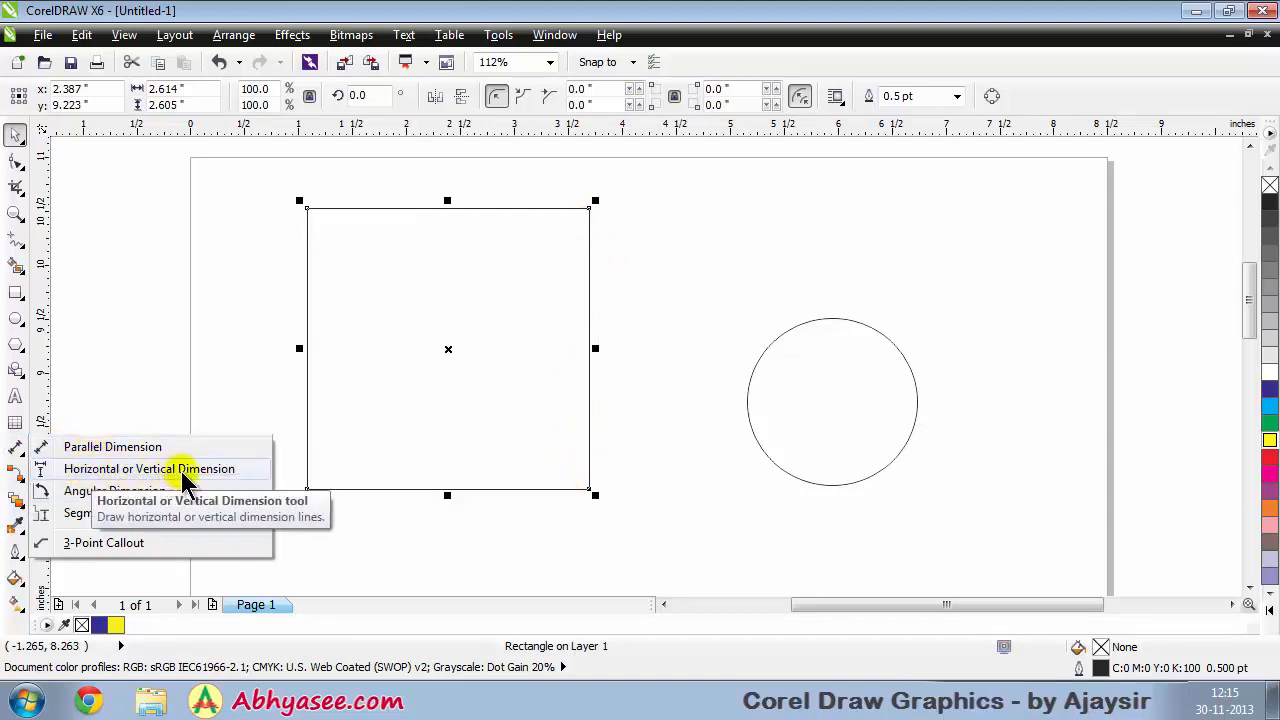
{"action": "left_click", "coordinate": [75, 450]}
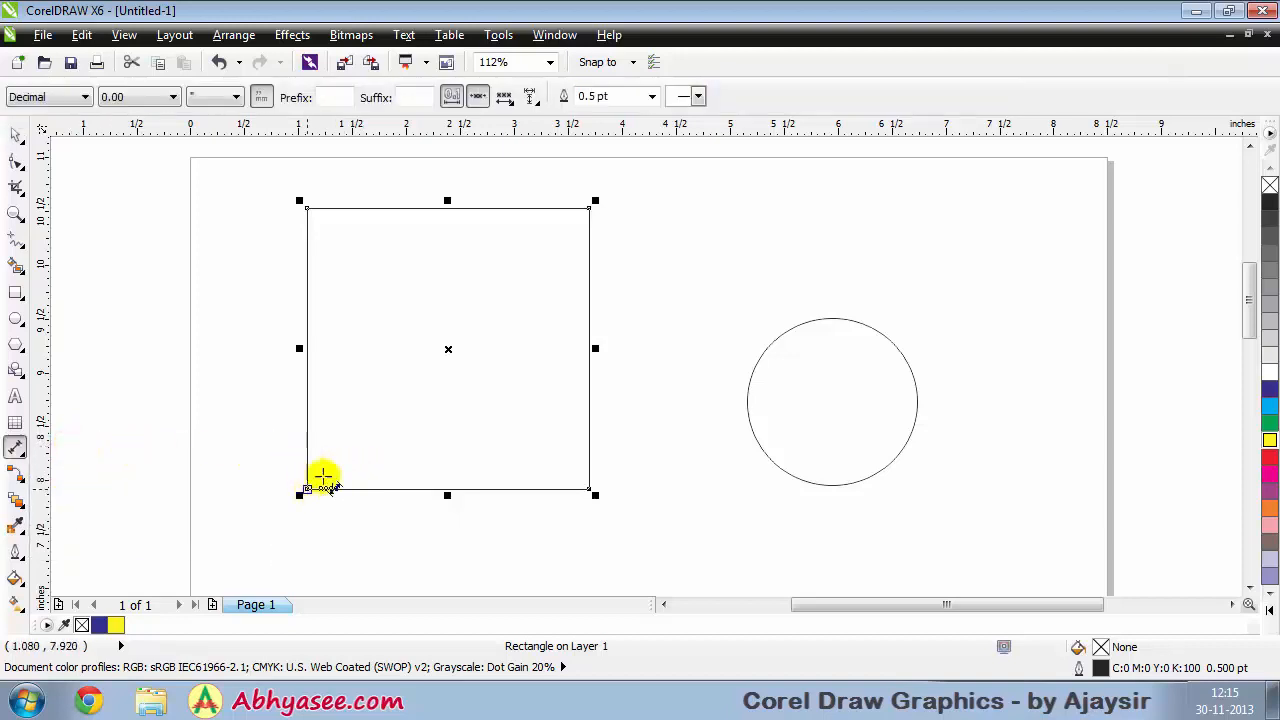
{"action": "left_click", "coordinate": [590, 210]}
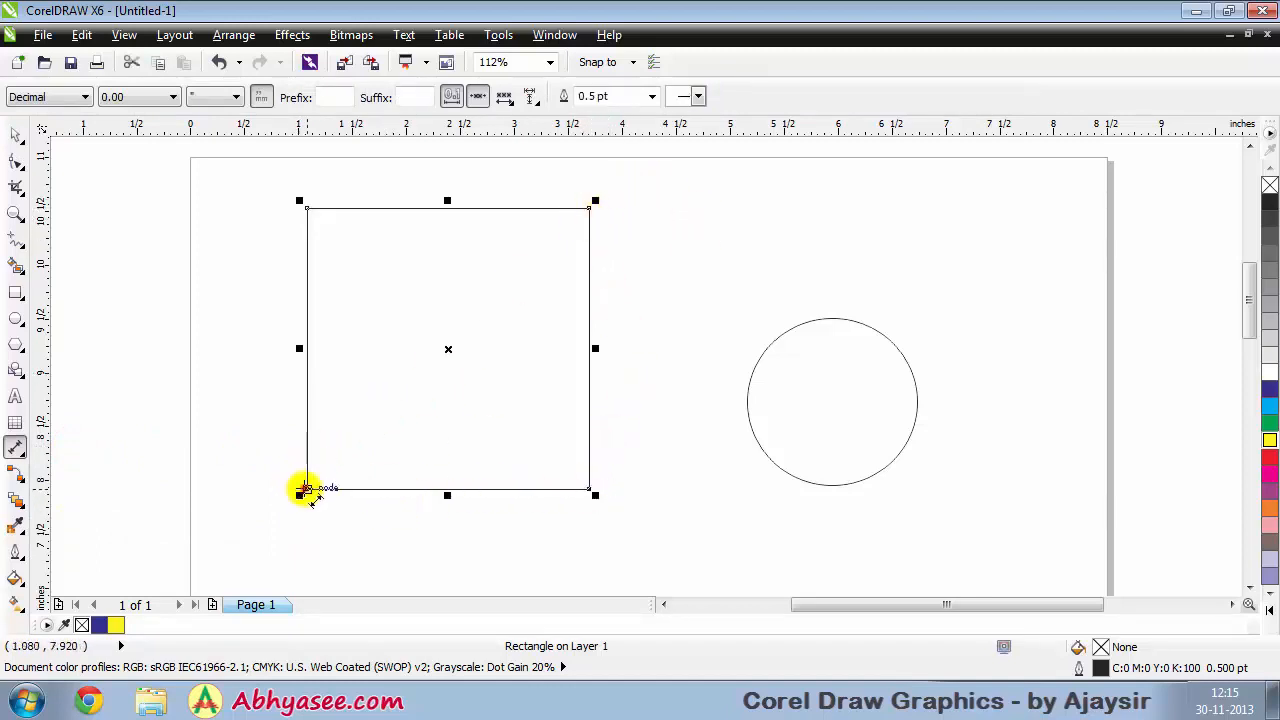
{"action": "left_click_drag", "start_coordinate": [307, 489], "coordinate": [590, 211]}
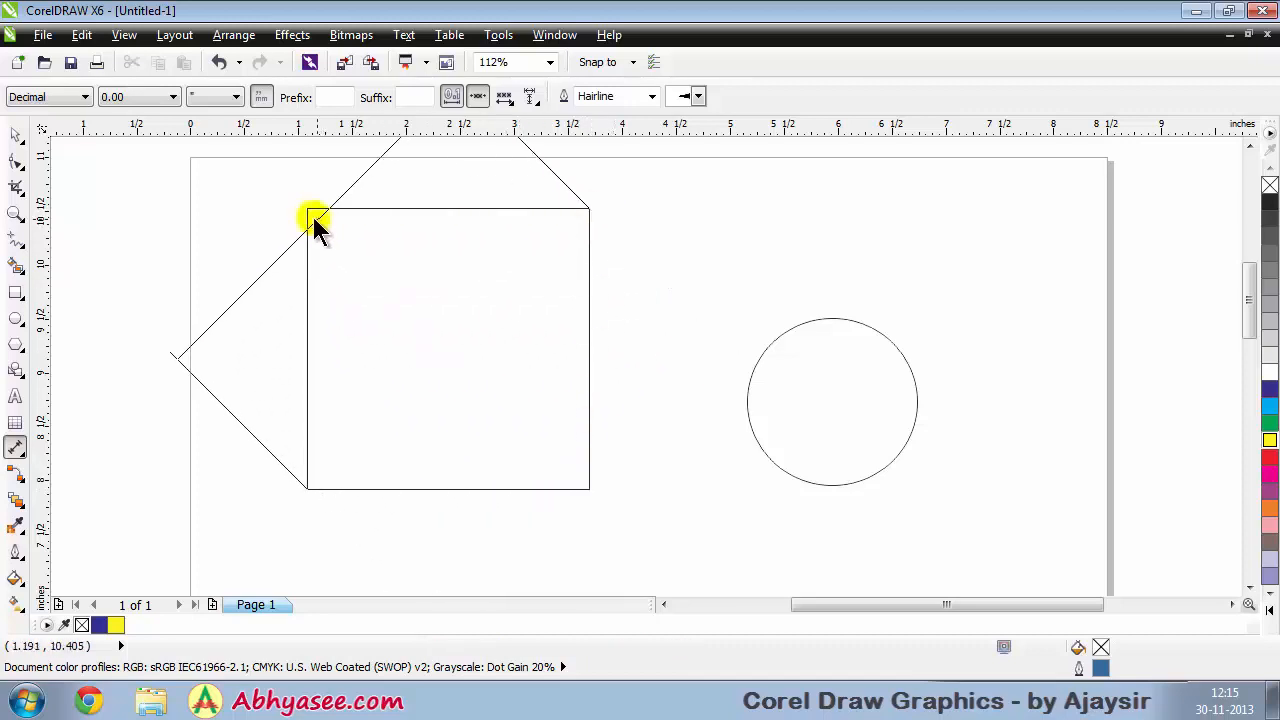
{"action": "left_click", "coordinate": [277, 203]}
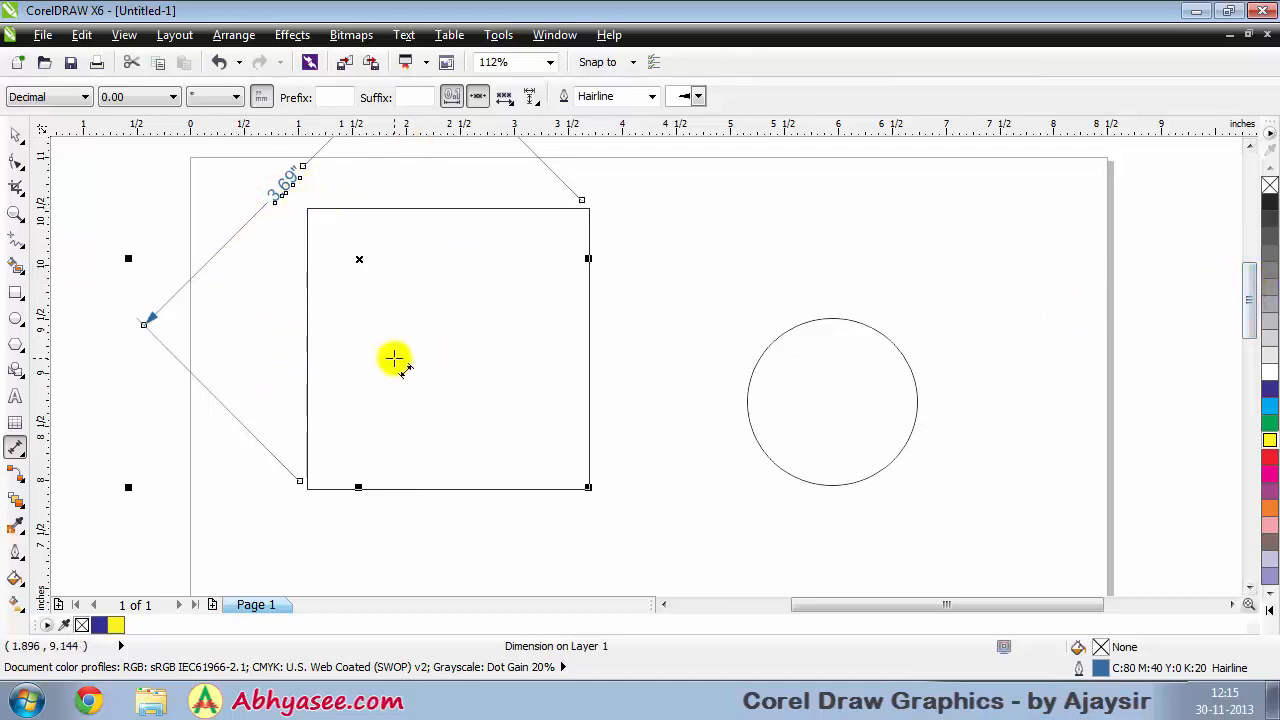
Add a vertical dimension along the rectangle's right edge, placing the dimension line just outside it with the text near mid-height
{"action": "left_click", "coordinate": [22, 450]}
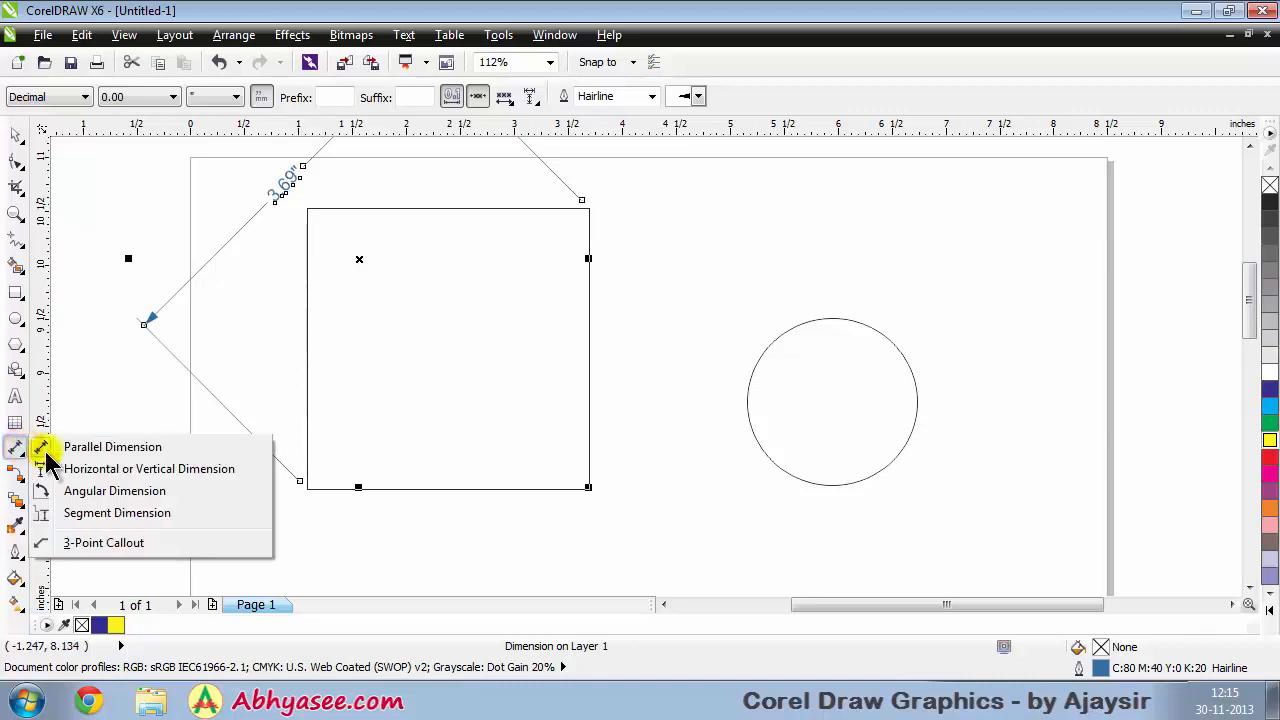
{"action": "left_click", "coordinate": [76, 464]}
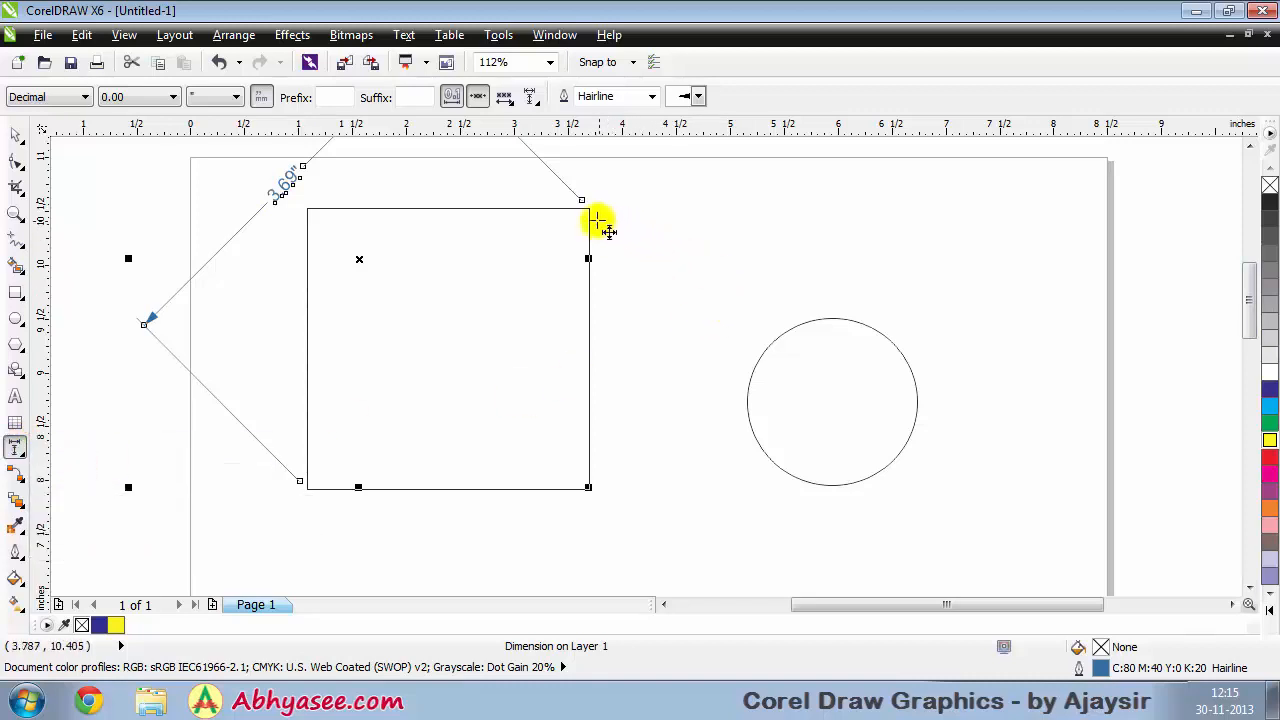
{"action": "left_click_drag", "start_coordinate": [590, 209], "coordinate": [591, 490]}
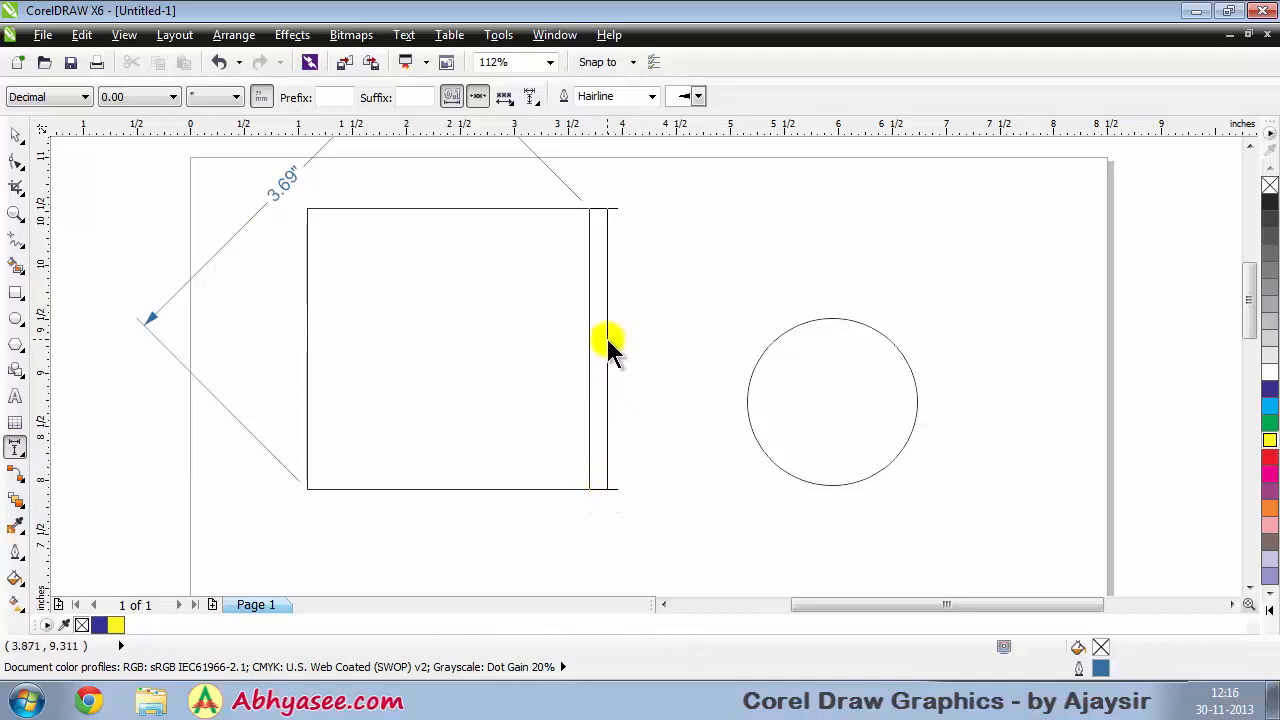
{"action": "left_click", "coordinate": [605, 345]}
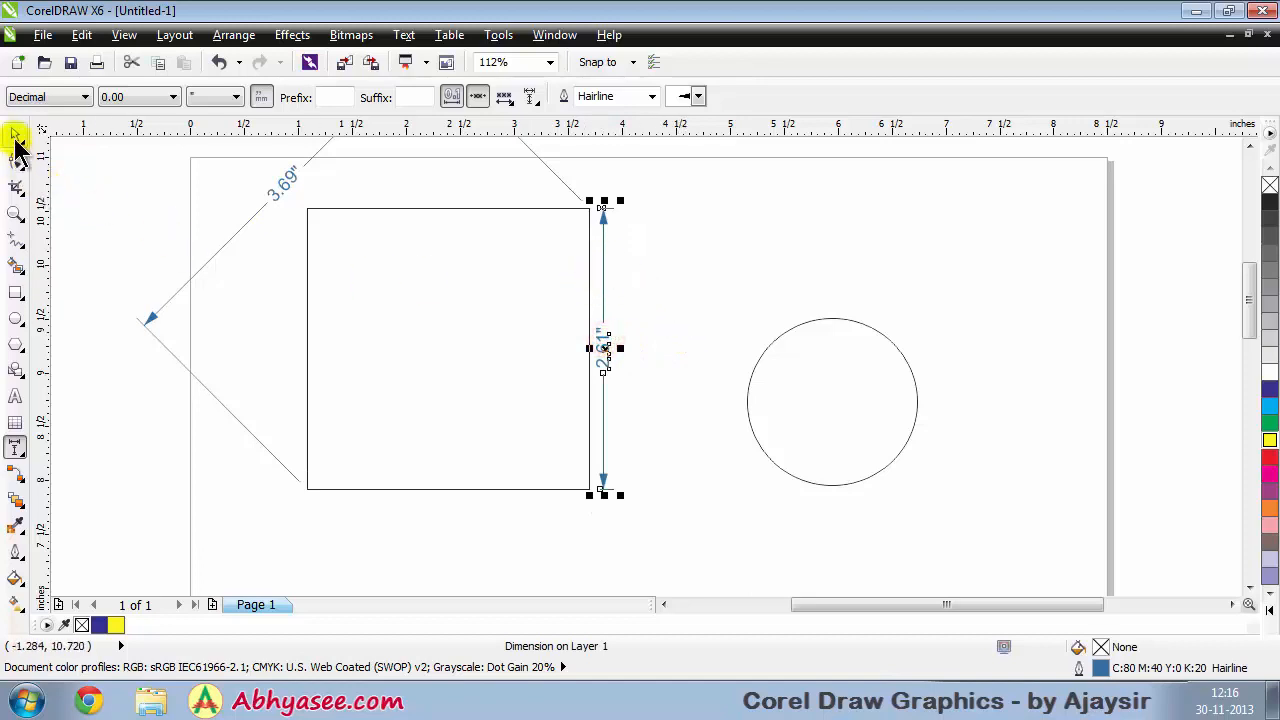
Delete the diagonal parallel dimension from the rectangle
{"action": "left_click", "coordinate": [16, 138]}
{"action": "left_click", "coordinate": [666, 318]}
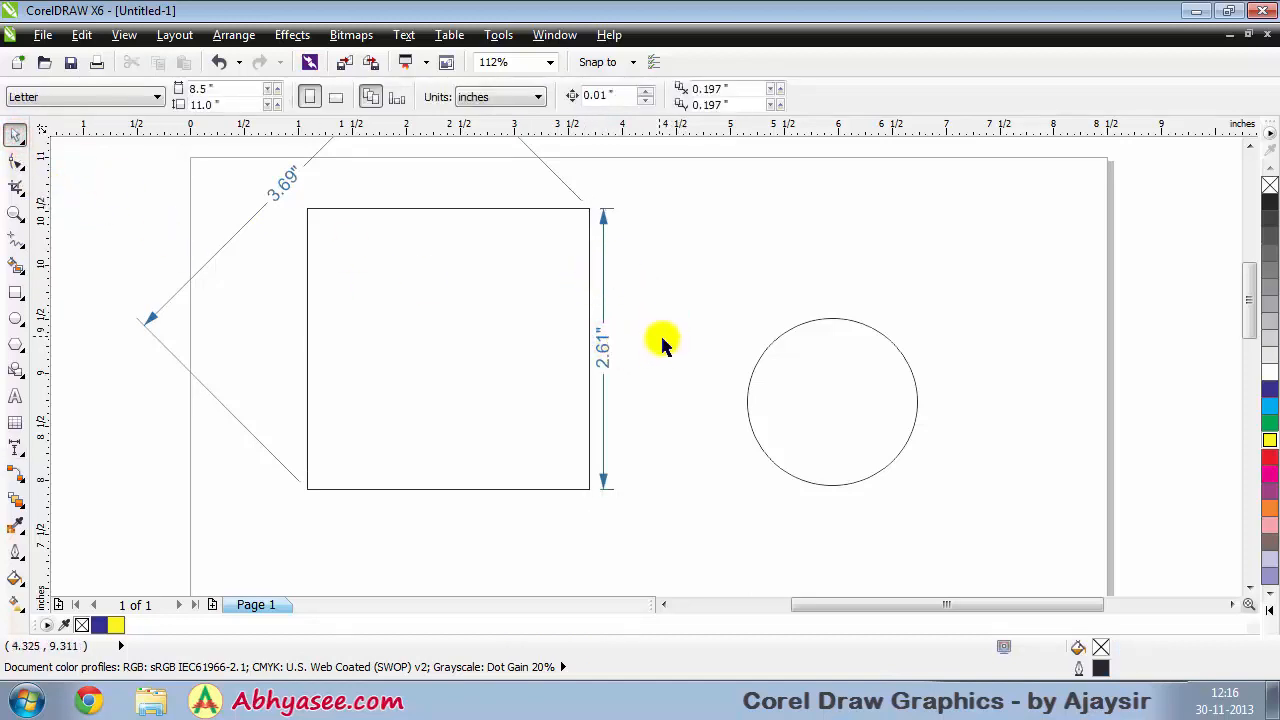
{"action": "left_click", "coordinate": [274, 198]}
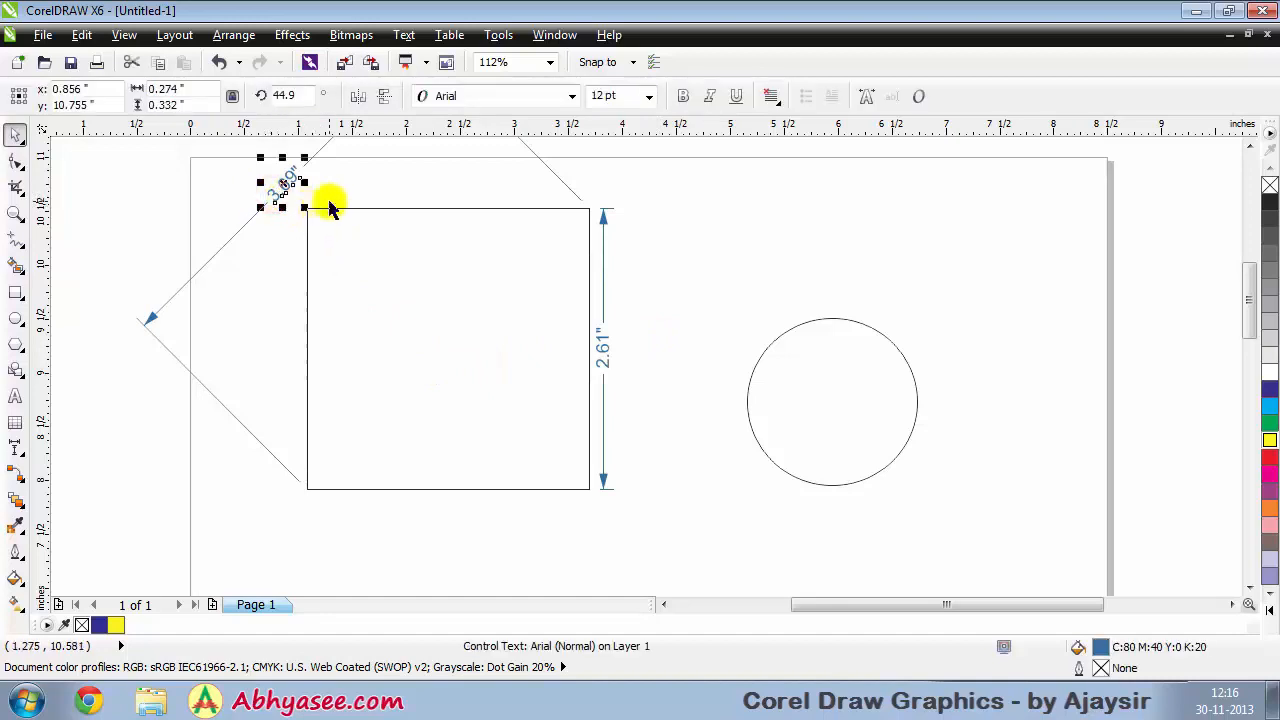
{"action": "key", "text": "Delete"}
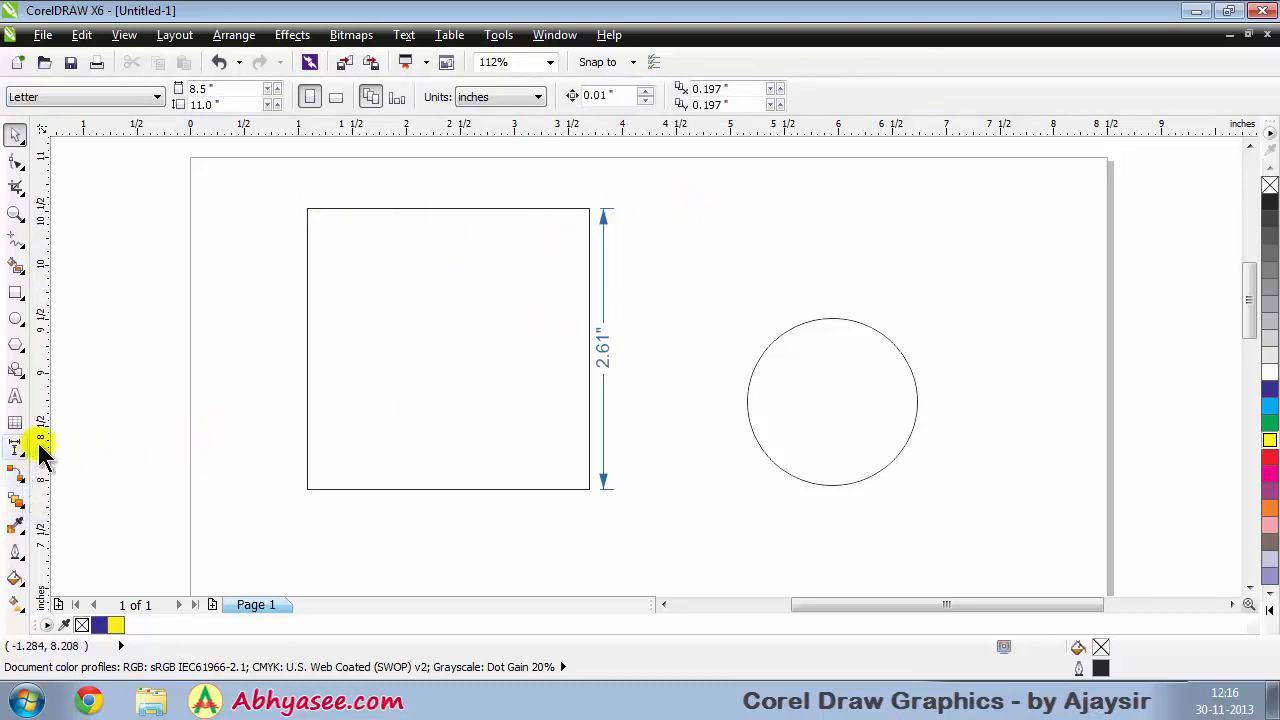
Add an Angular Dimension at the rectangle's lower-left corner between its bottom and left edges, with the arc inside the rectangle
{"action": "left_click", "coordinate": [8, 450]}
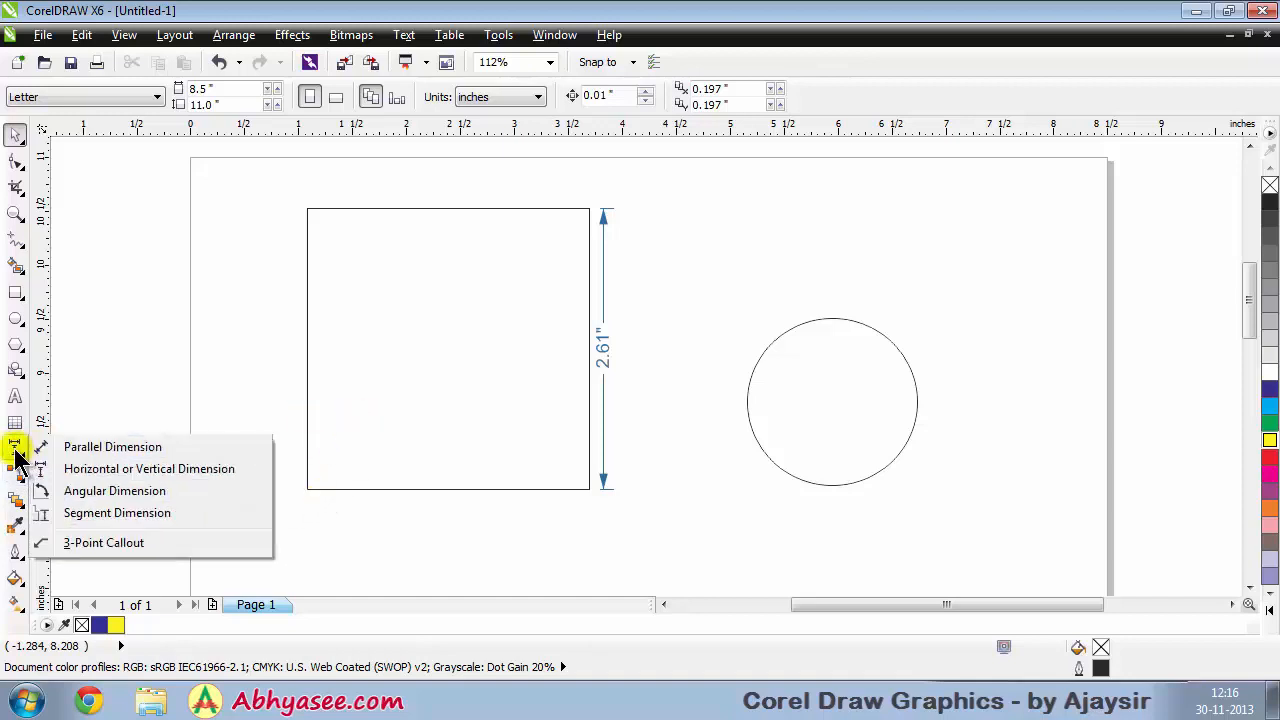
{"action": "left_click", "coordinate": [114, 490]}
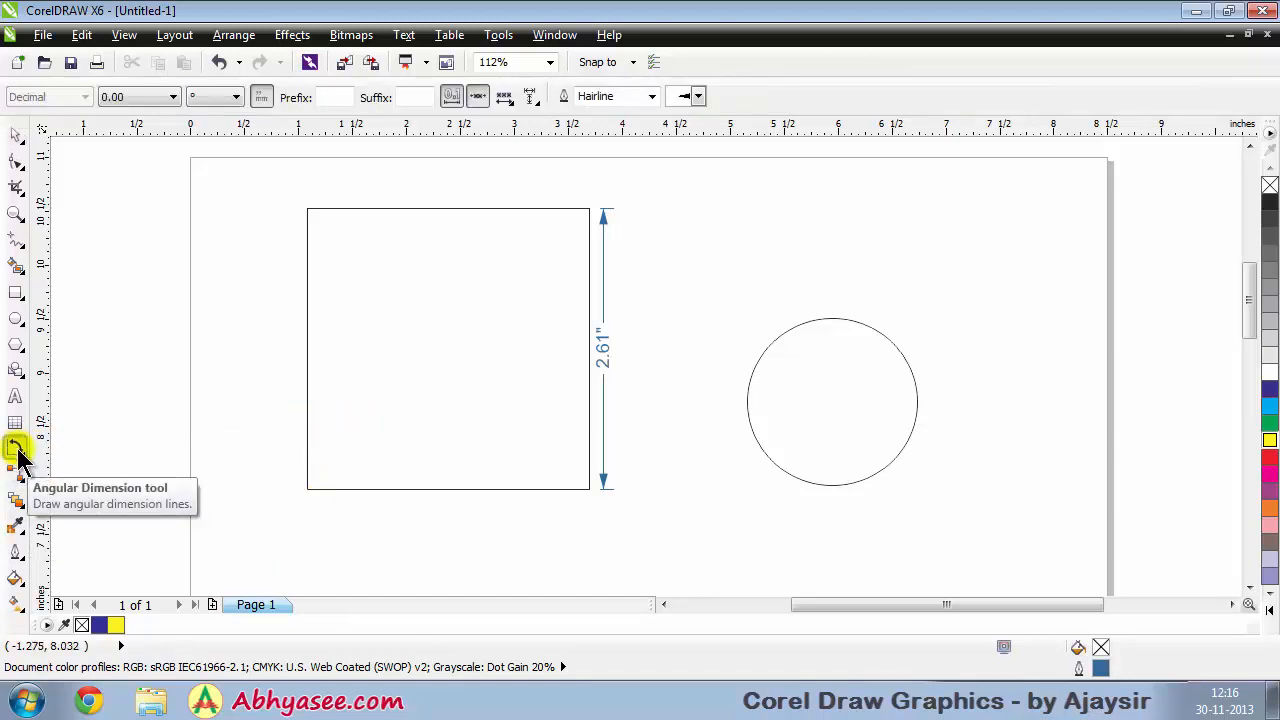
{"action": "left_click", "coordinate": [17, 452]}
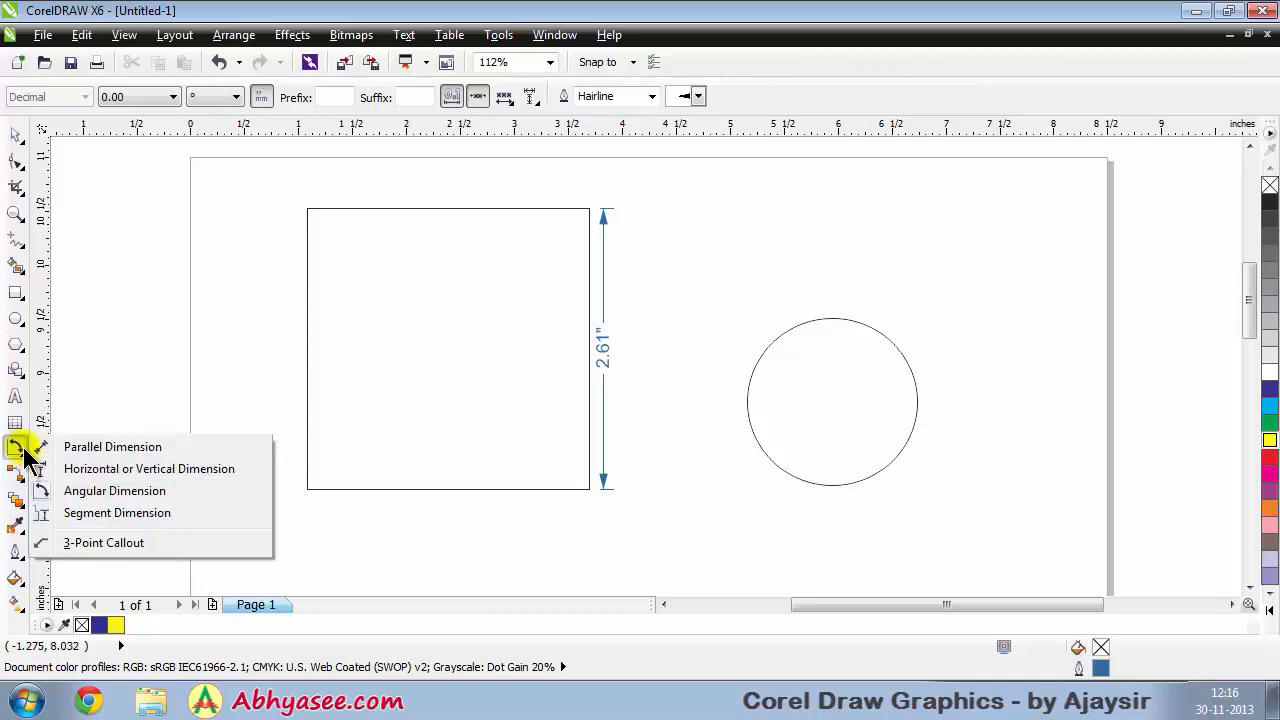
{"action": "left_click", "coordinate": [60, 490]}
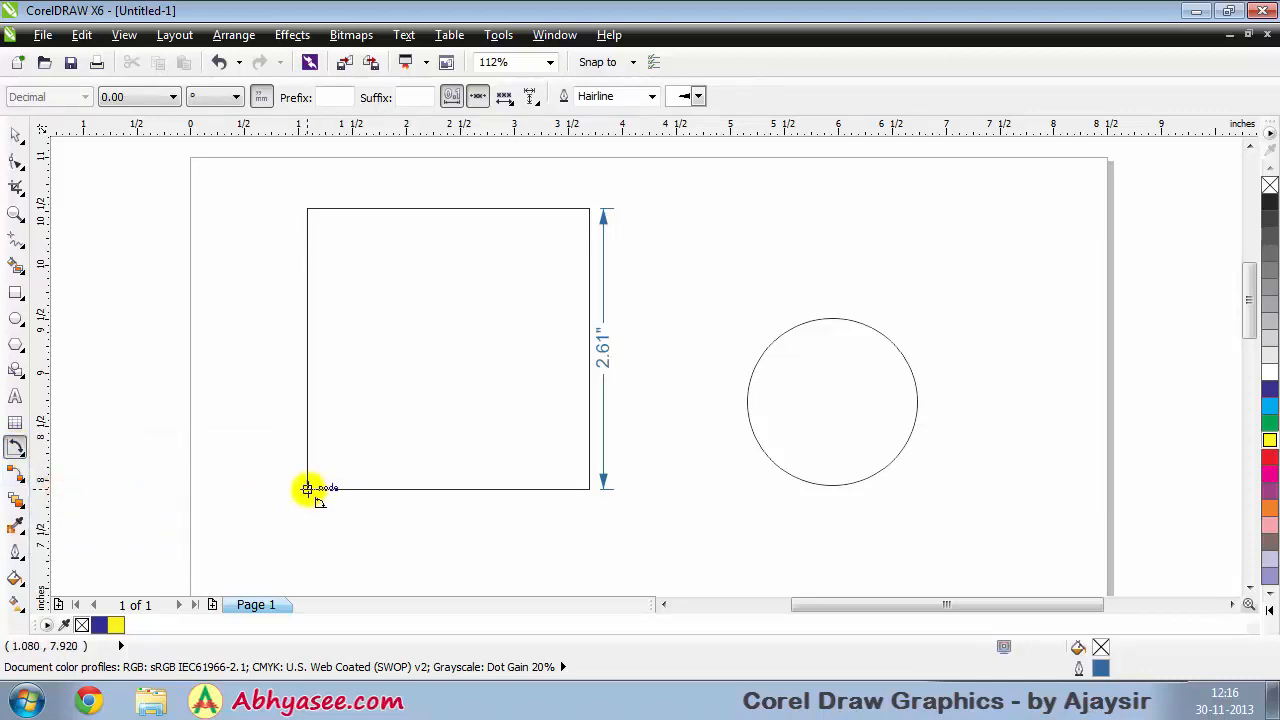
{"action": "left_click", "coordinate": [307, 489]}
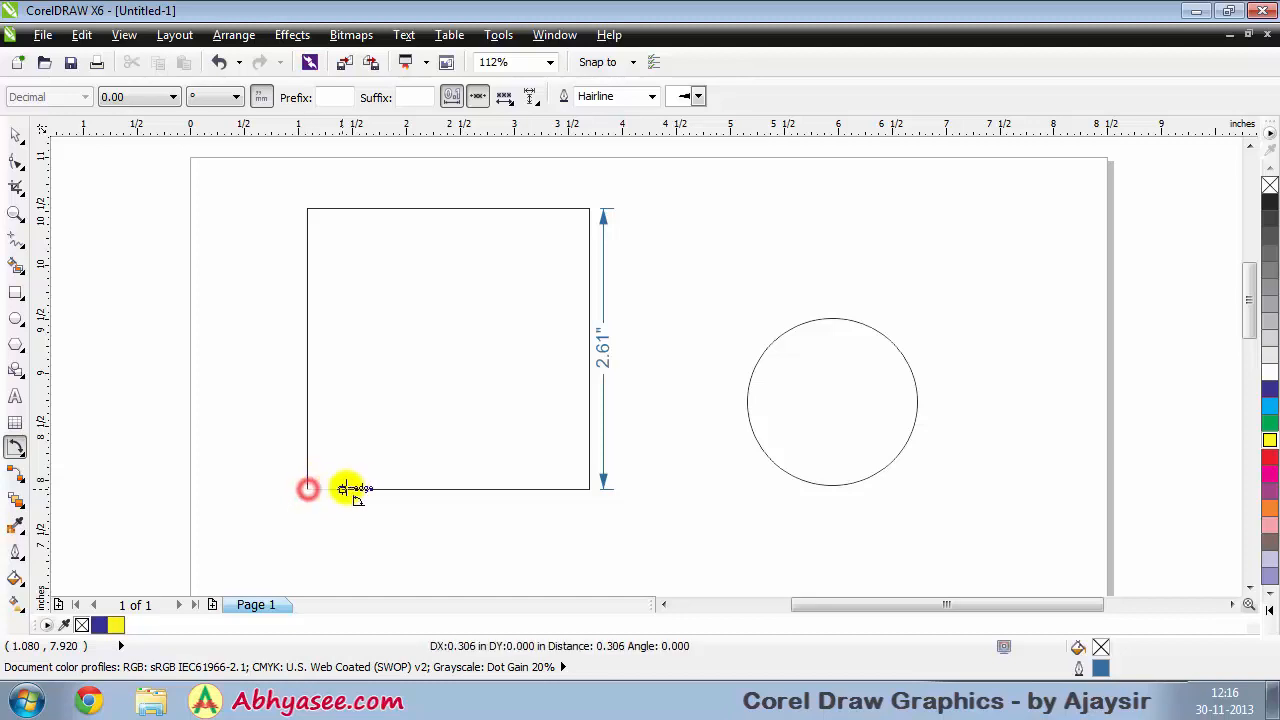
{"action": "left_click", "coordinate": [415, 489]}
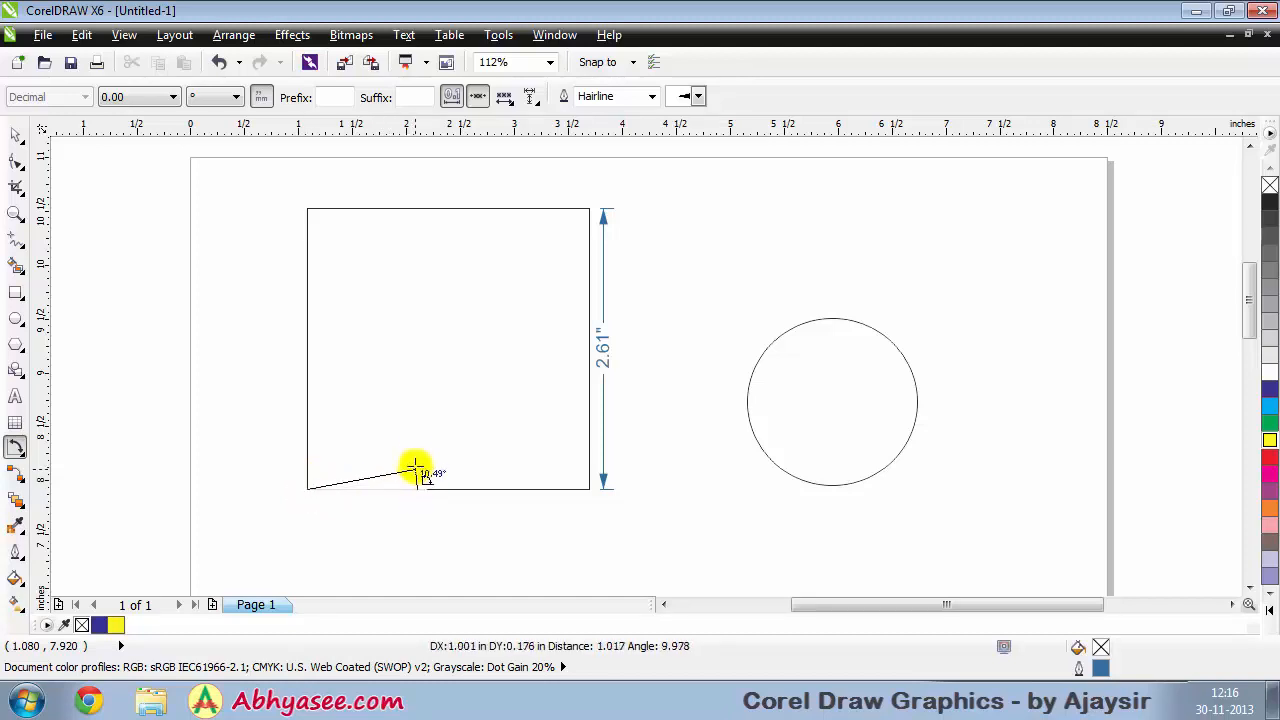
{"action": "left_click", "coordinate": [303, 389]}
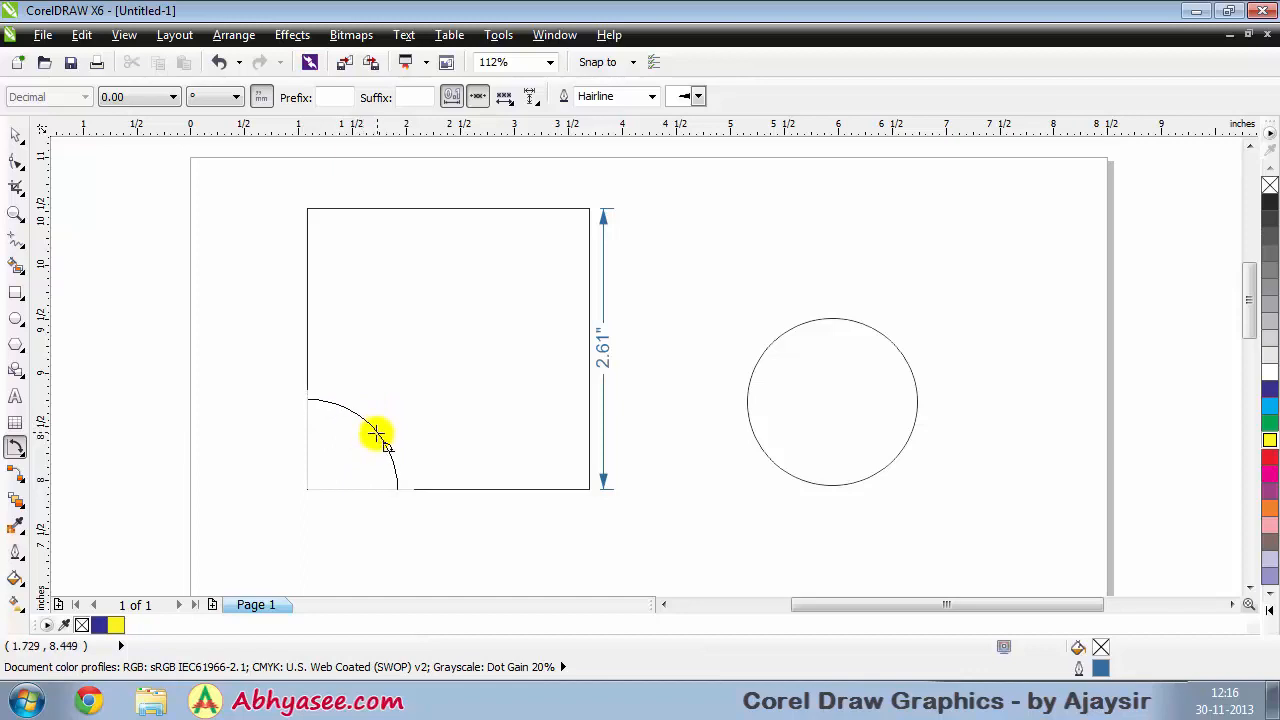
{"action": "left_click", "coordinate": [376, 433]}
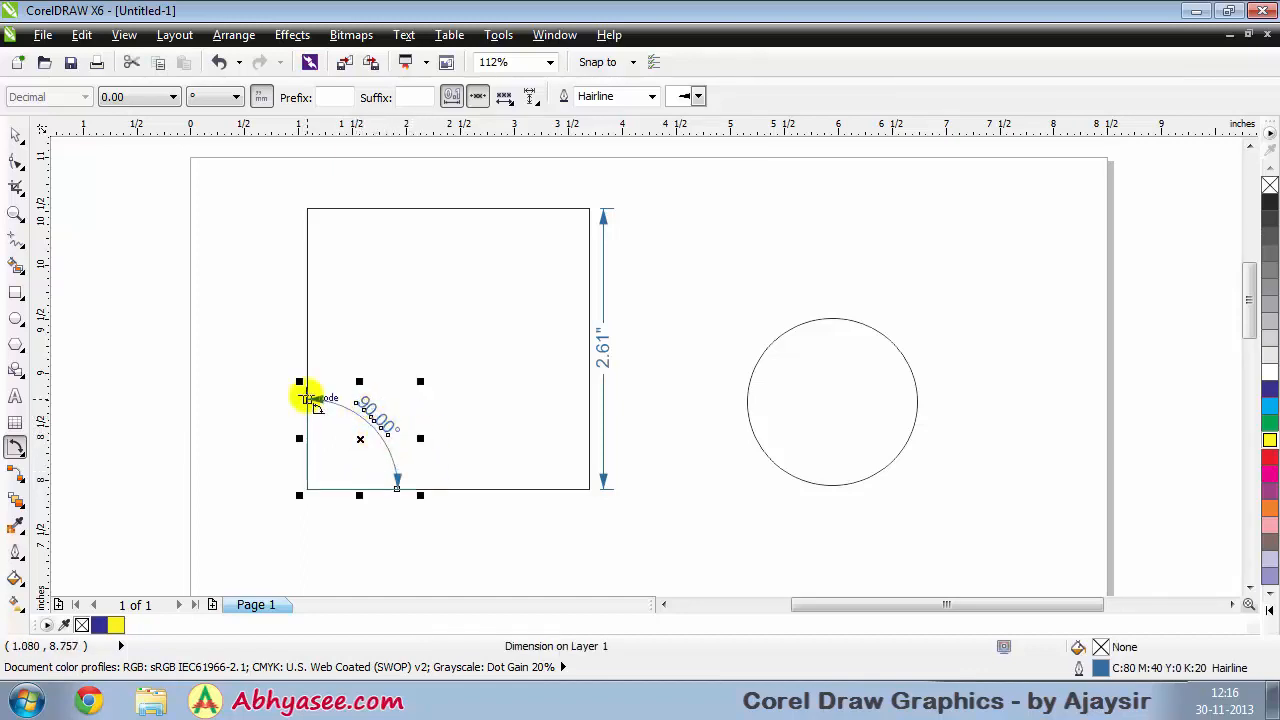
Delete the rectangle together with its vertical and angular dimensions, keeping the circle
{"action": "left_click", "coordinate": [15, 133]}
{"action": "left_click", "coordinate": [183, 352]}
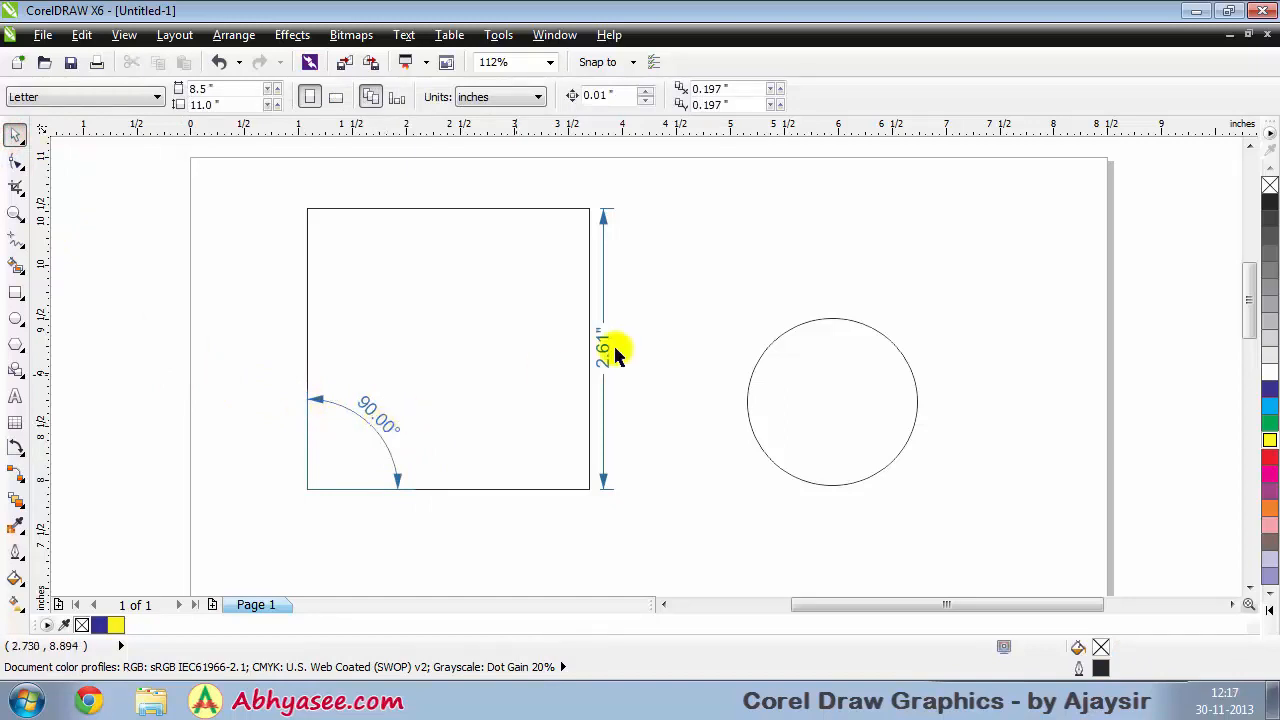
{"action": "left_click", "coordinate": [22, 455]}
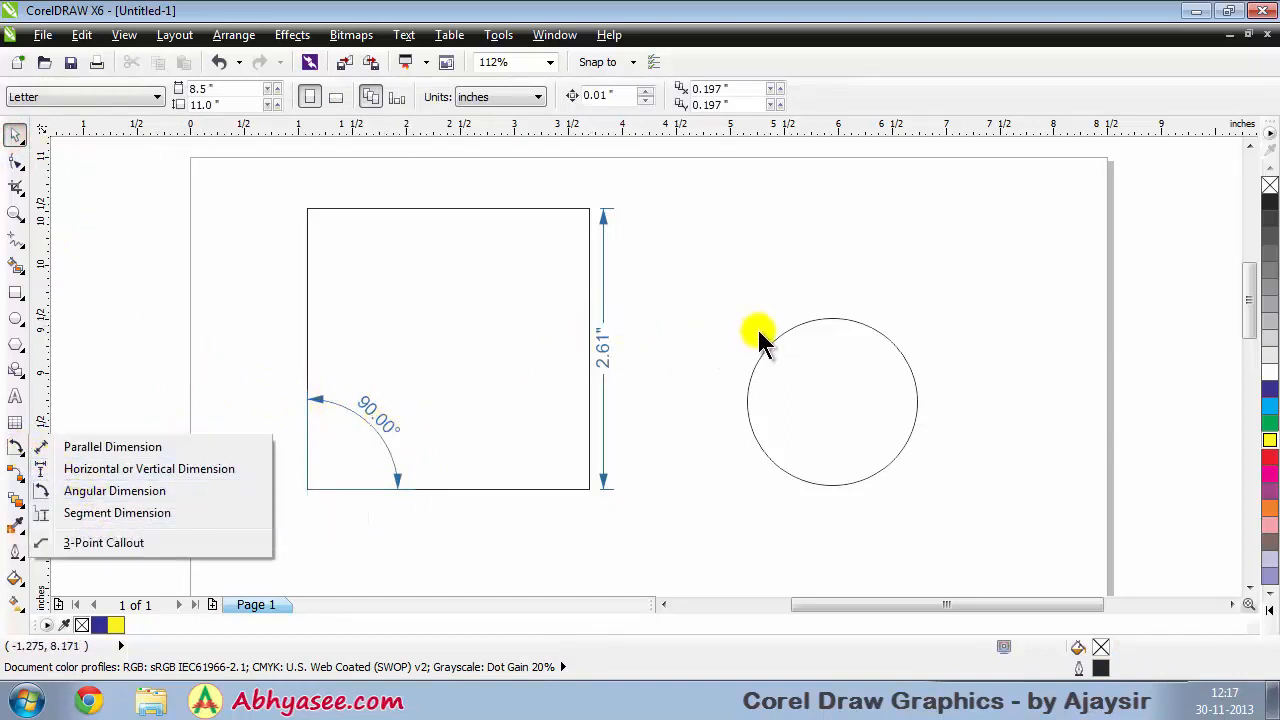
{"action": "left_click", "coordinate": [697, 346]}
{"action": "left_click_drag", "start_coordinate": [272, 181], "coordinate": [704, 540]}
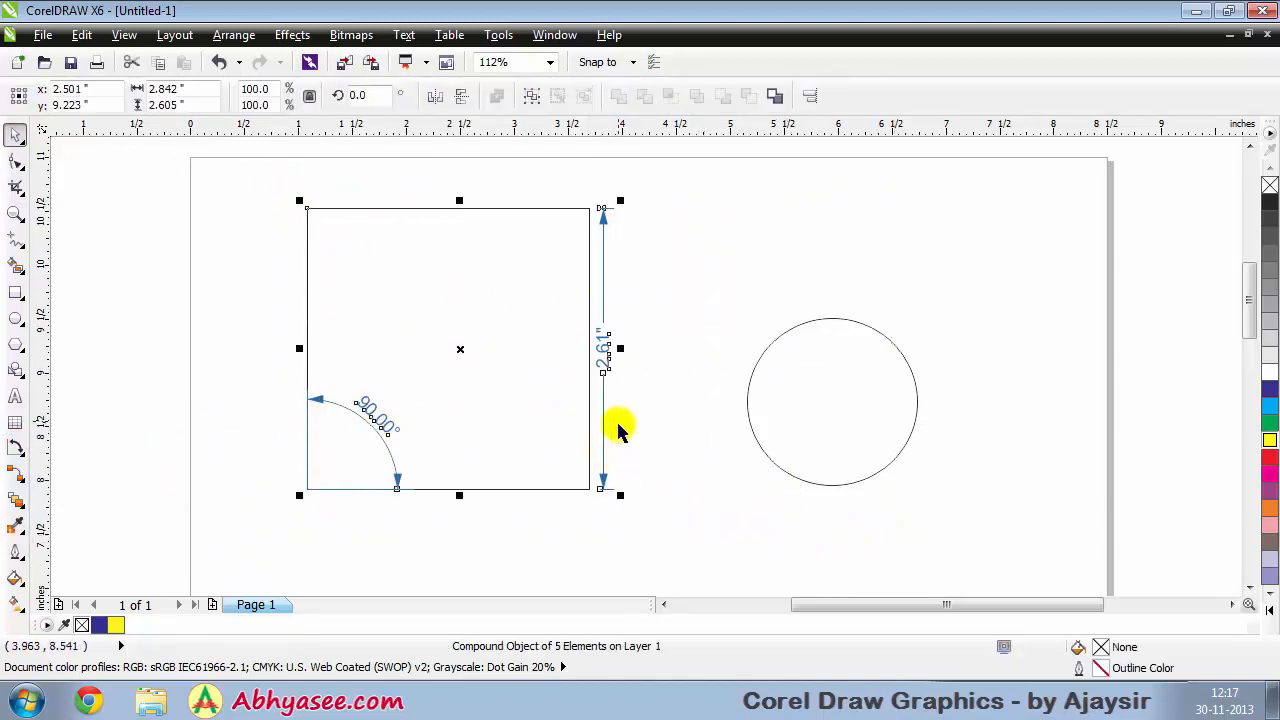
{"action": "key", "text": "Delete"}
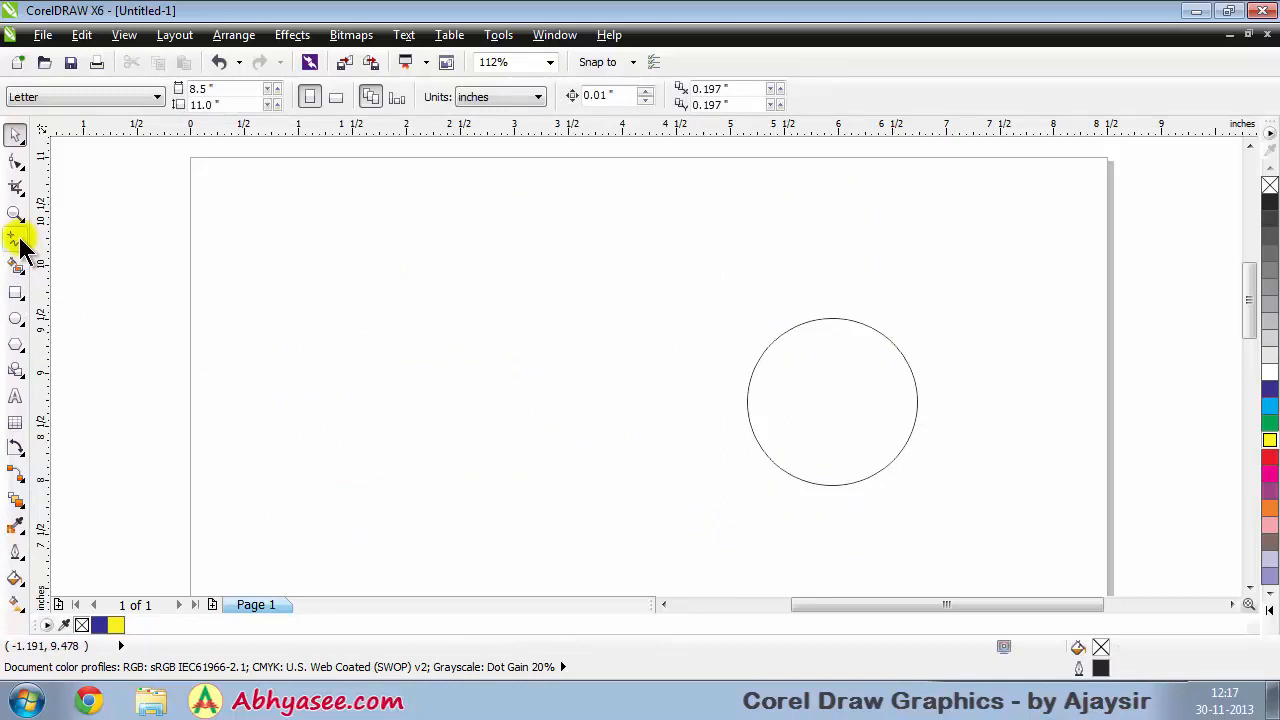
Draw a closed L-shaped outline about 2.59 by 3.01 inches with the Pen tool, beside the circle, with its notch at the upper right
{"action": "left_click", "coordinate": [24, 264]}
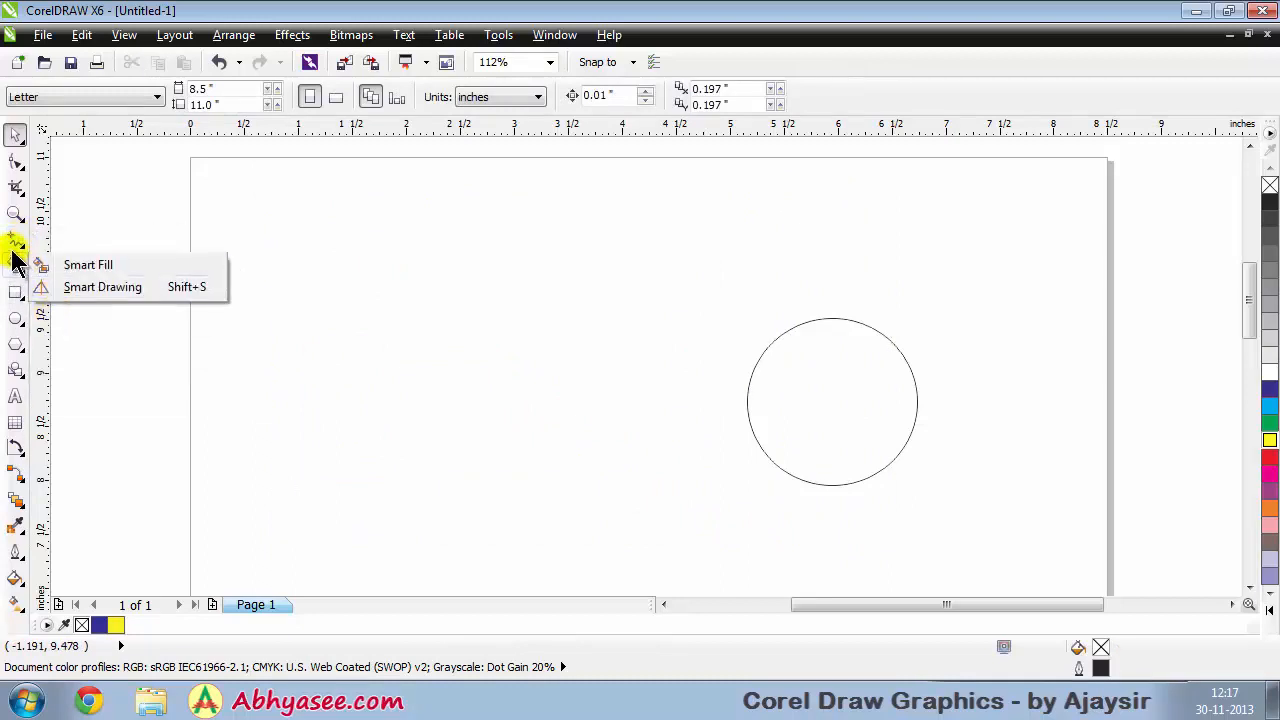
{"action": "left_click", "coordinate": [16, 242]}
{"action": "left_click", "coordinate": [74, 328]}
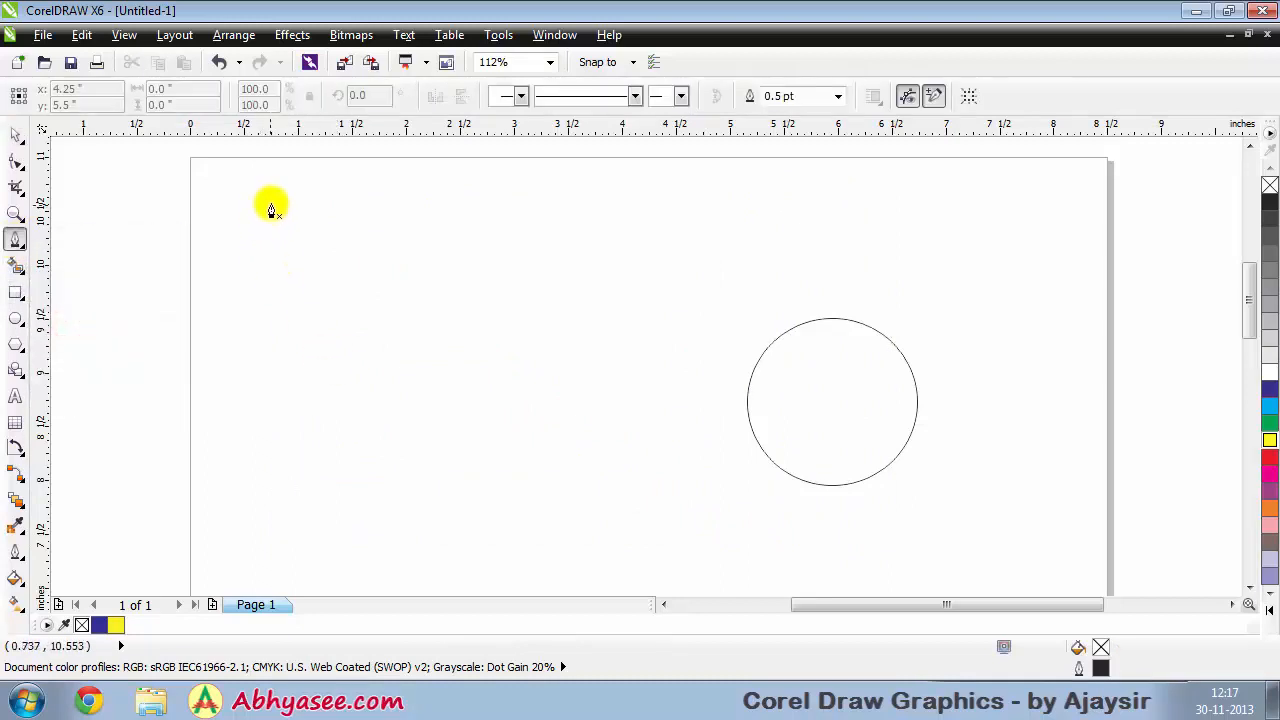
{"action": "left_click", "coordinate": [260, 205]}
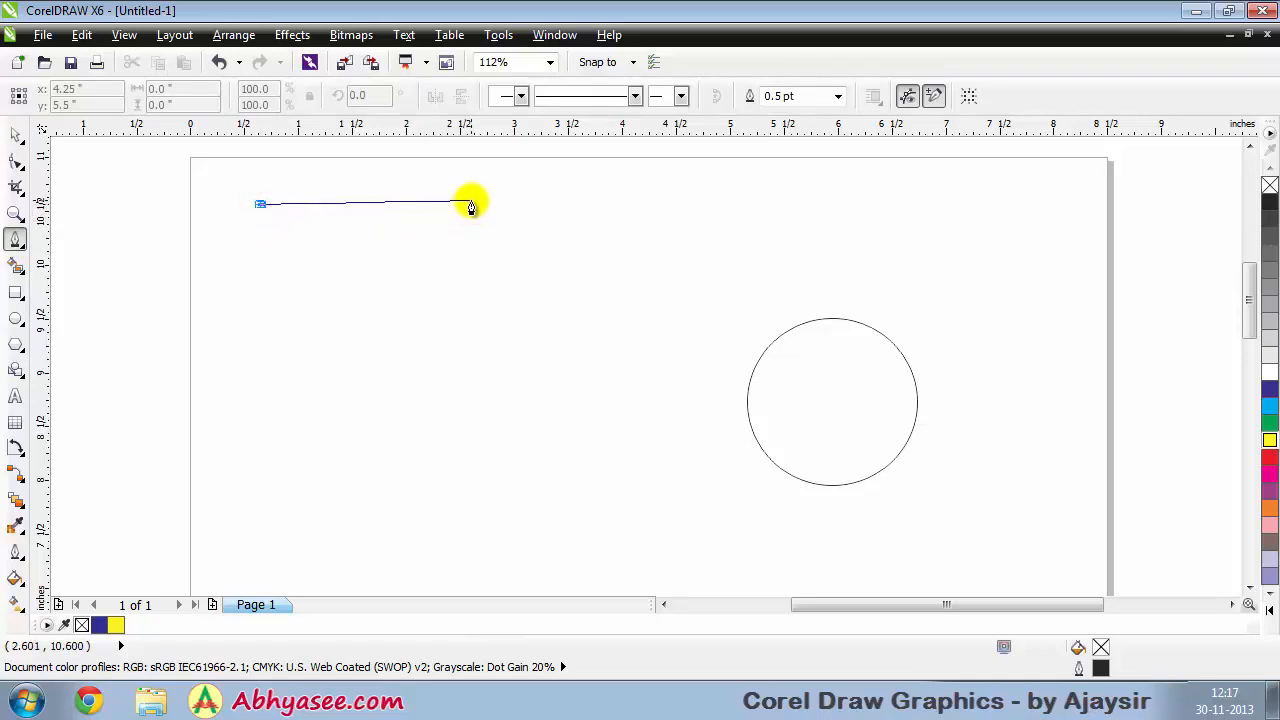
{"action": "left_click", "coordinate": [446, 206]}
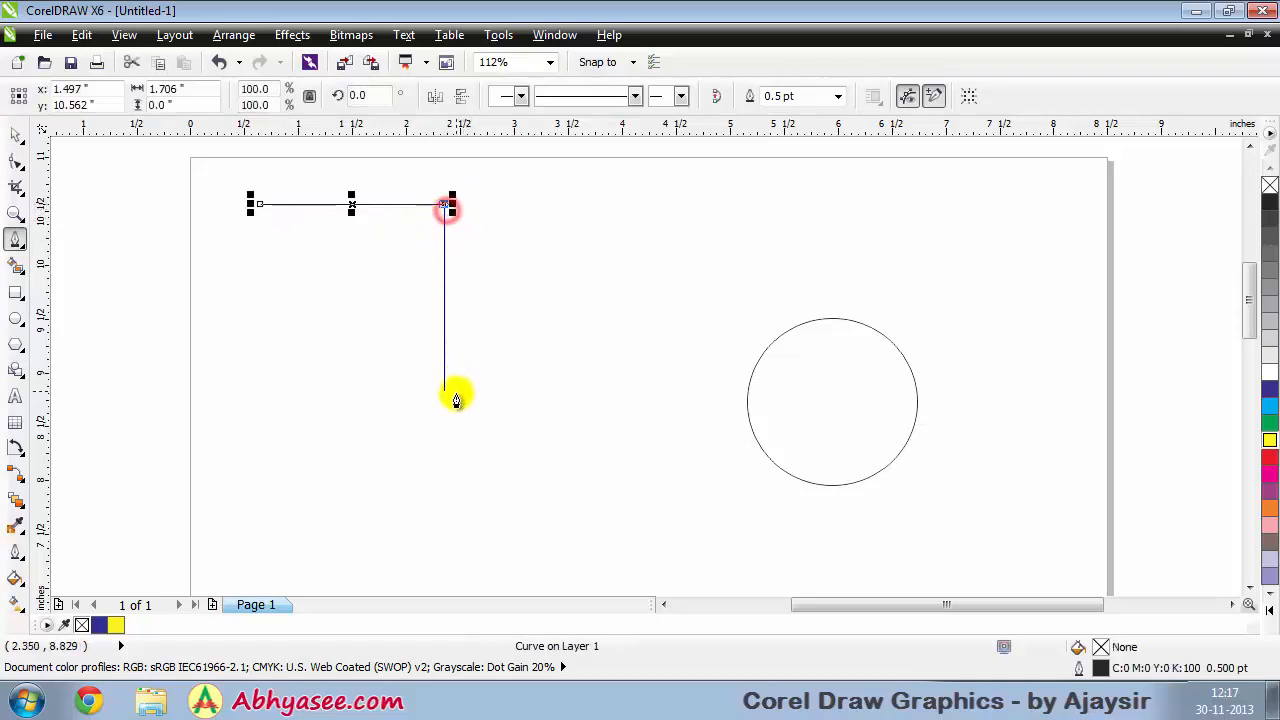
{"action": "left_click", "coordinate": [444, 400]}
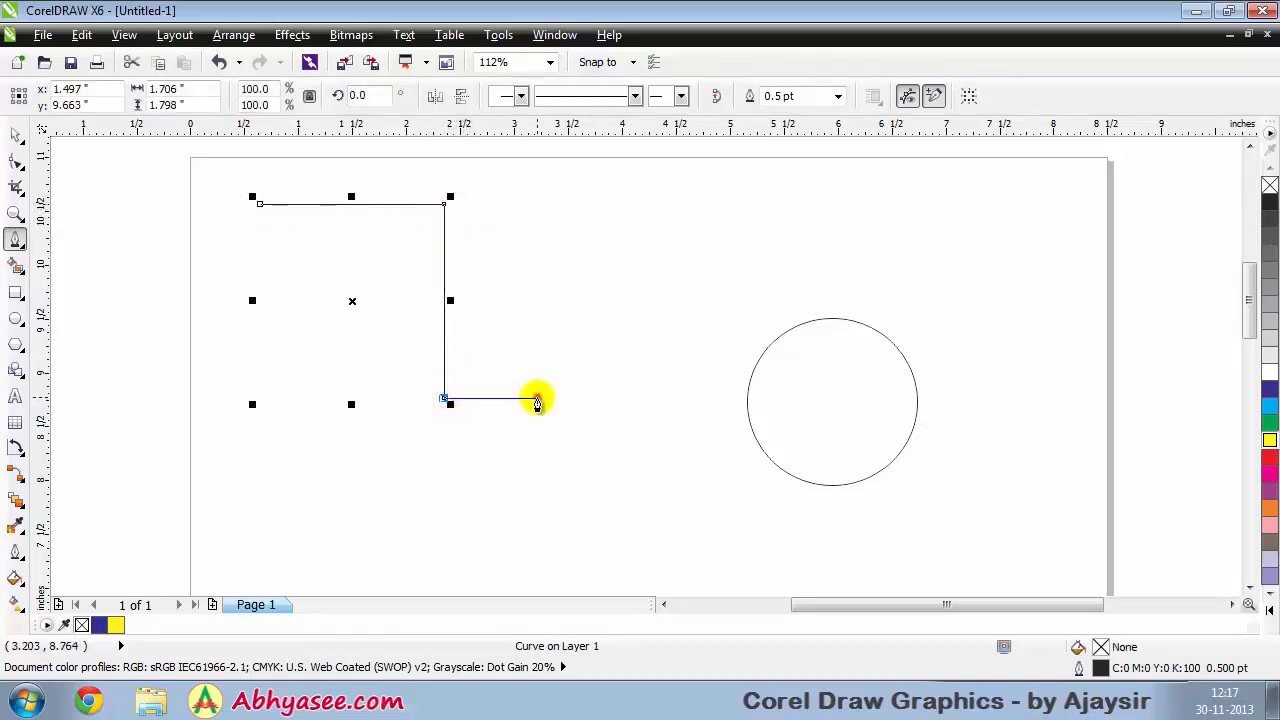
{"action": "left_click", "coordinate": [537, 400]}
{"action": "left_click", "coordinate": [527, 531]}
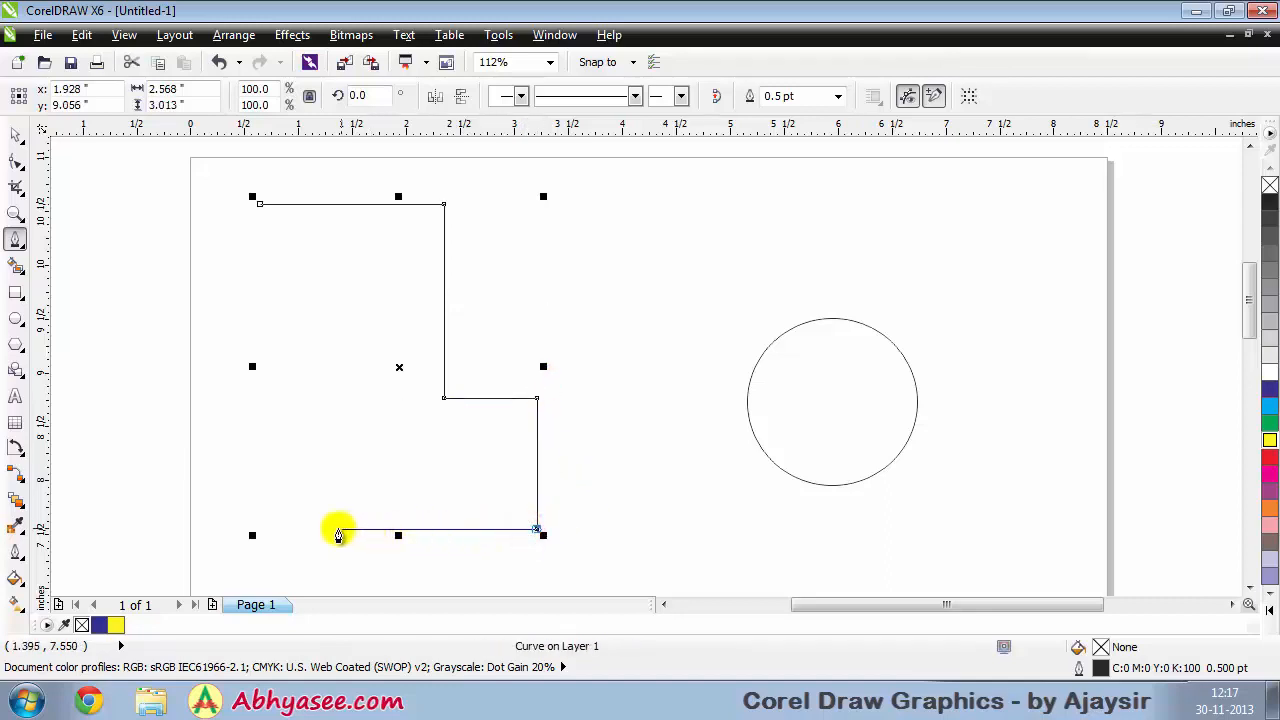
{"action": "left_click", "coordinate": [257, 531]}
{"action": "left_click", "coordinate": [260, 205]}
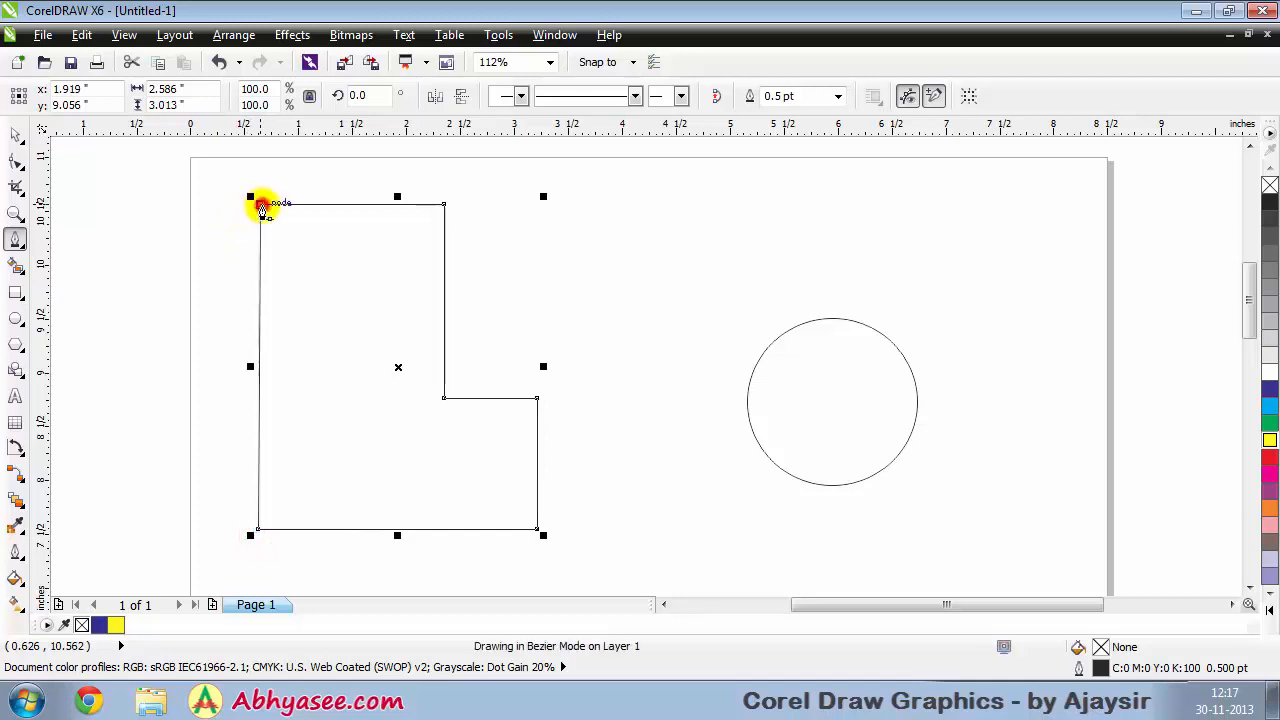
{"action": "left_click", "coordinate": [579, 307]}
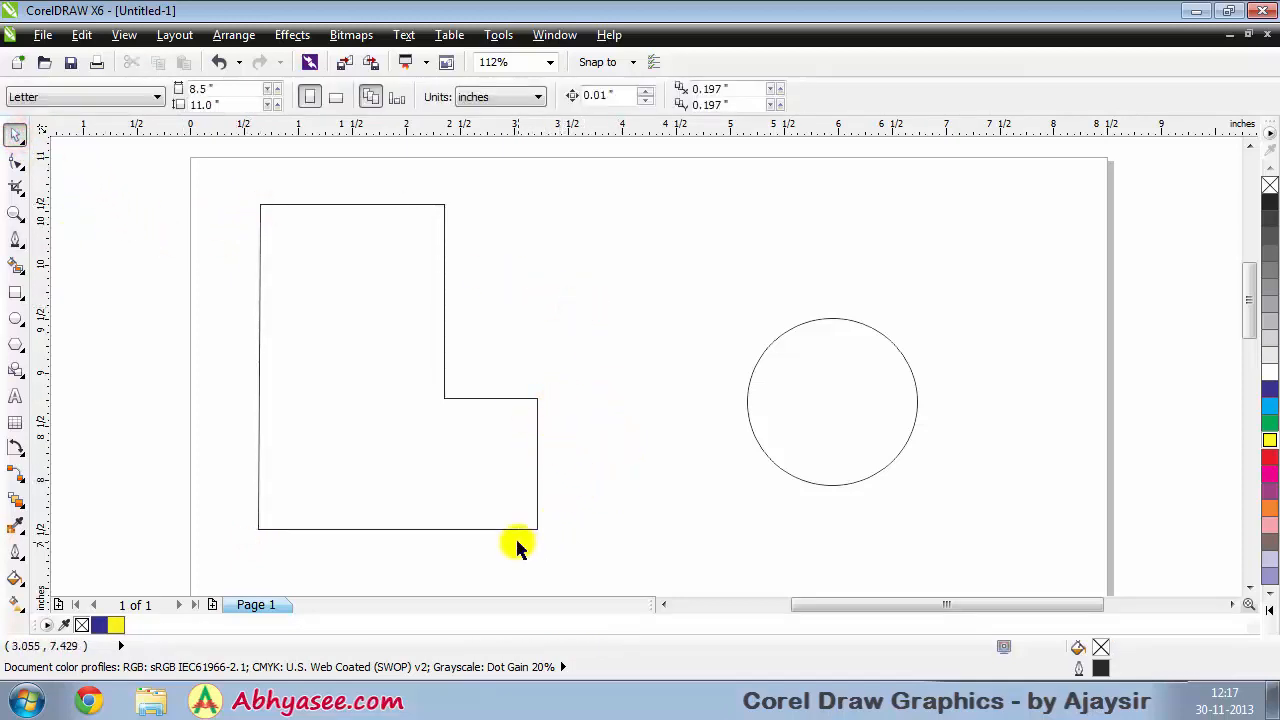
Add a Segment Dimension to the L-shape's short lower-right vertical edge, placing the dimension line just outside it
{"action": "left_click", "coordinate": [17, 452]}
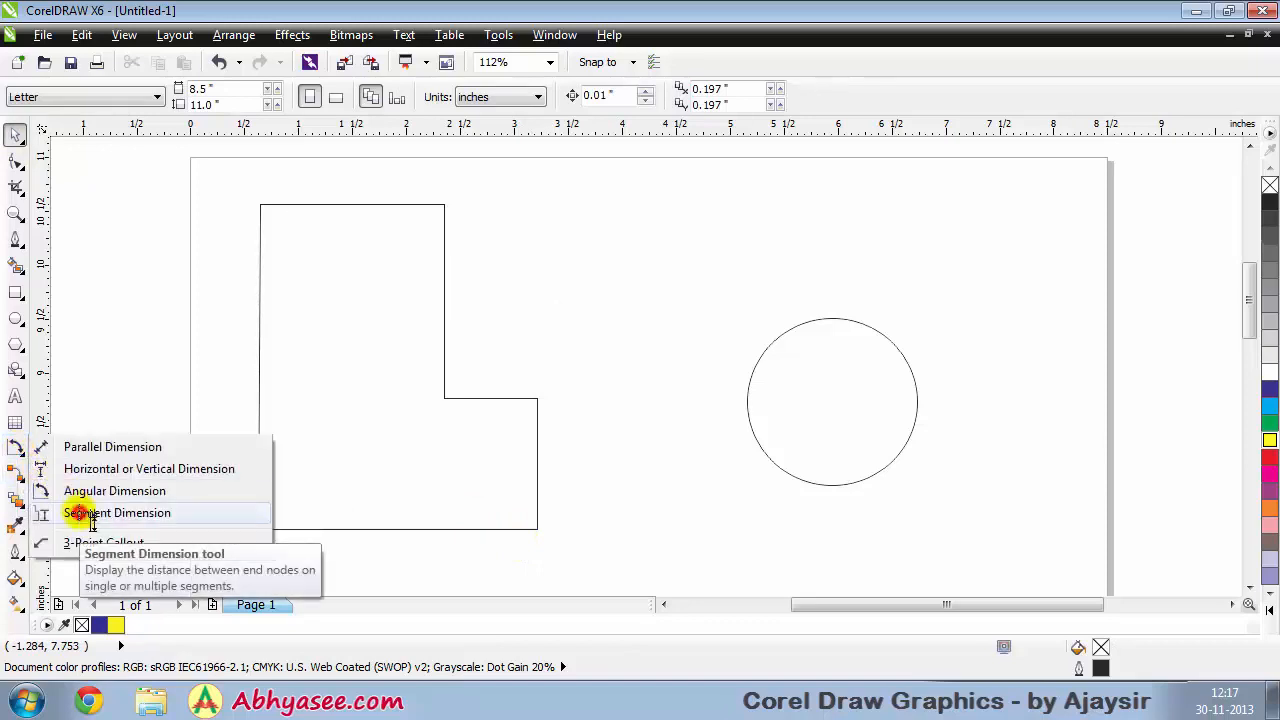
{"action": "left_click", "coordinate": [82, 516]}
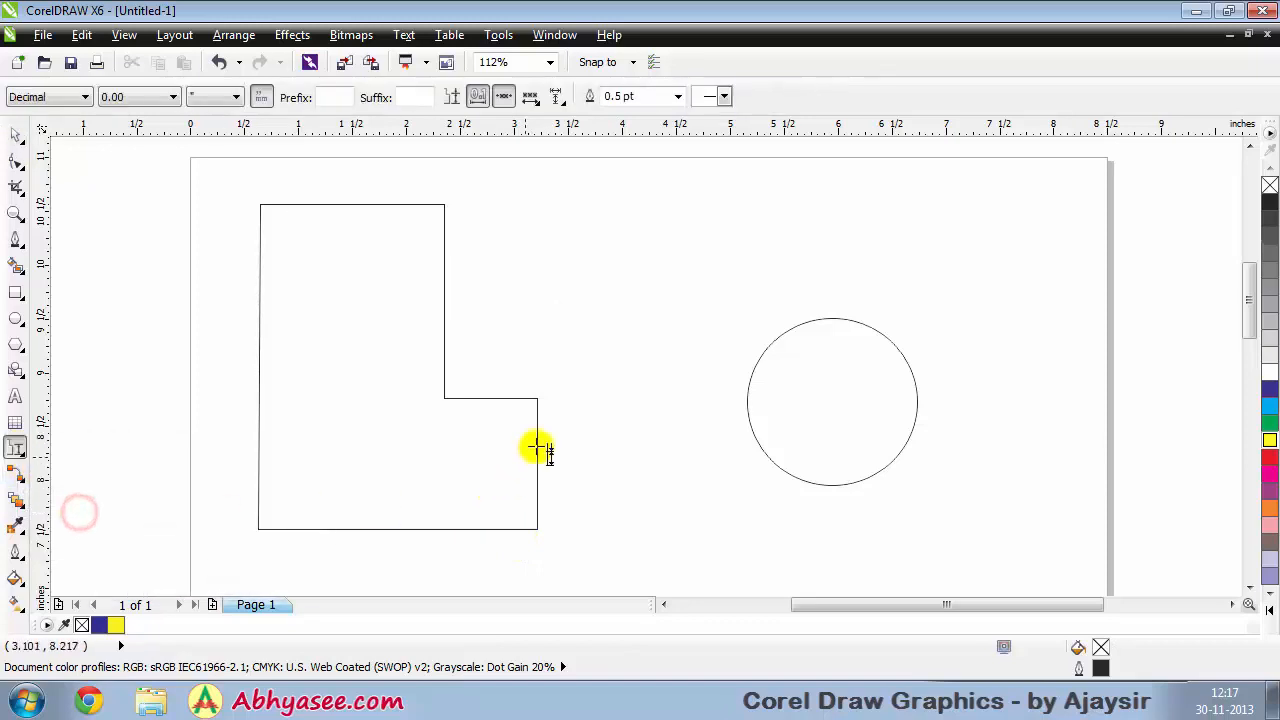
{"action": "left_click", "coordinate": [536, 530]}
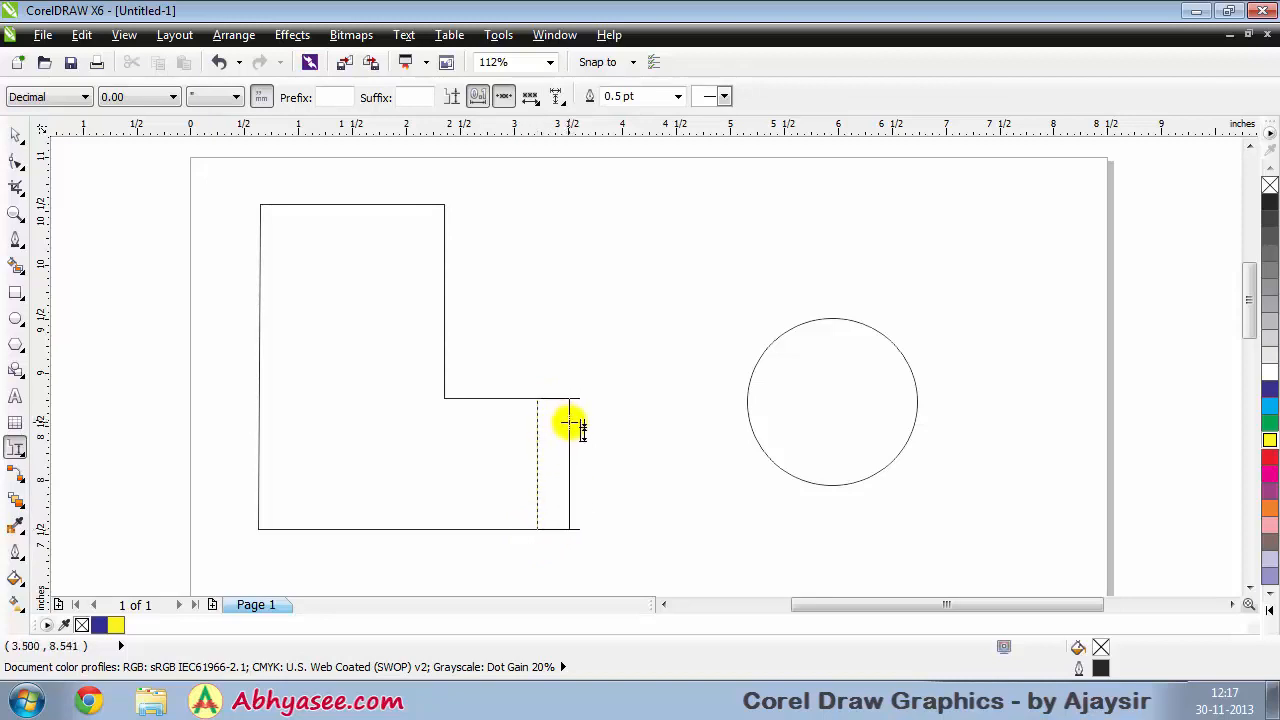
{"action": "left_click", "coordinate": [571, 443]}
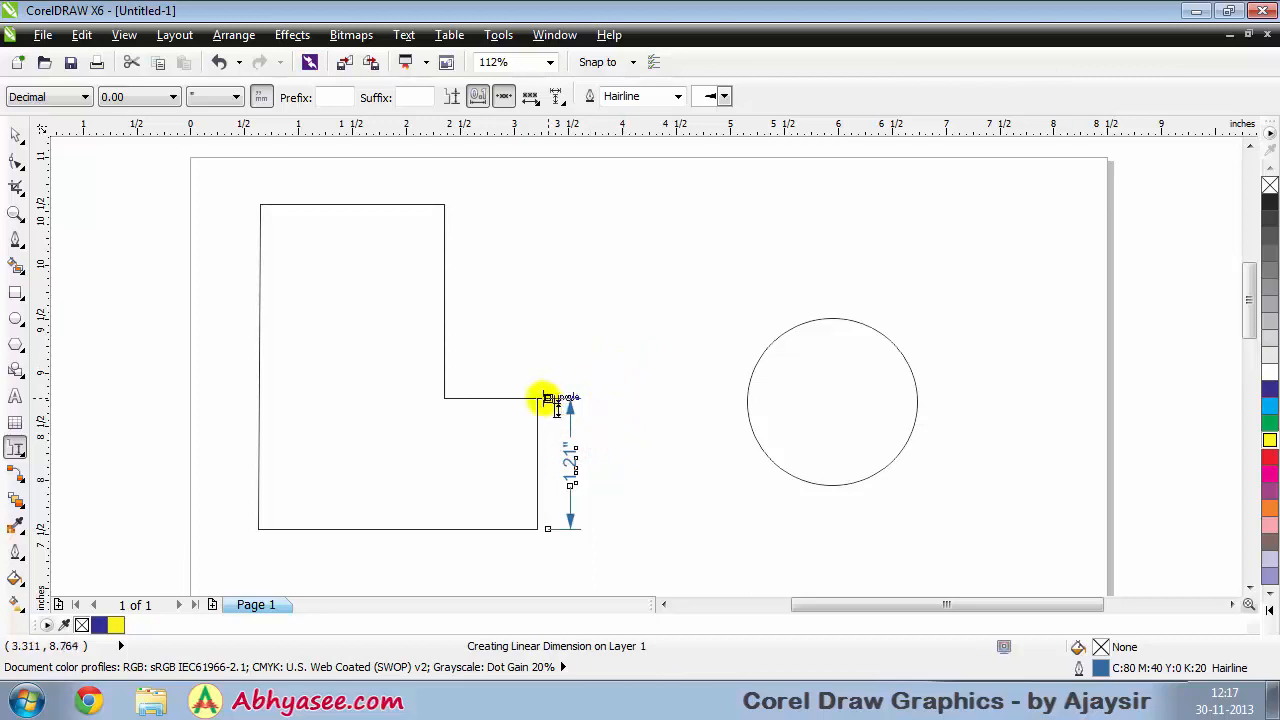
Add segment dimensions to the notch's horizontal and vertical edges, placing both dimension lines inside the notch area
{"action": "left_click", "coordinate": [491, 397]}
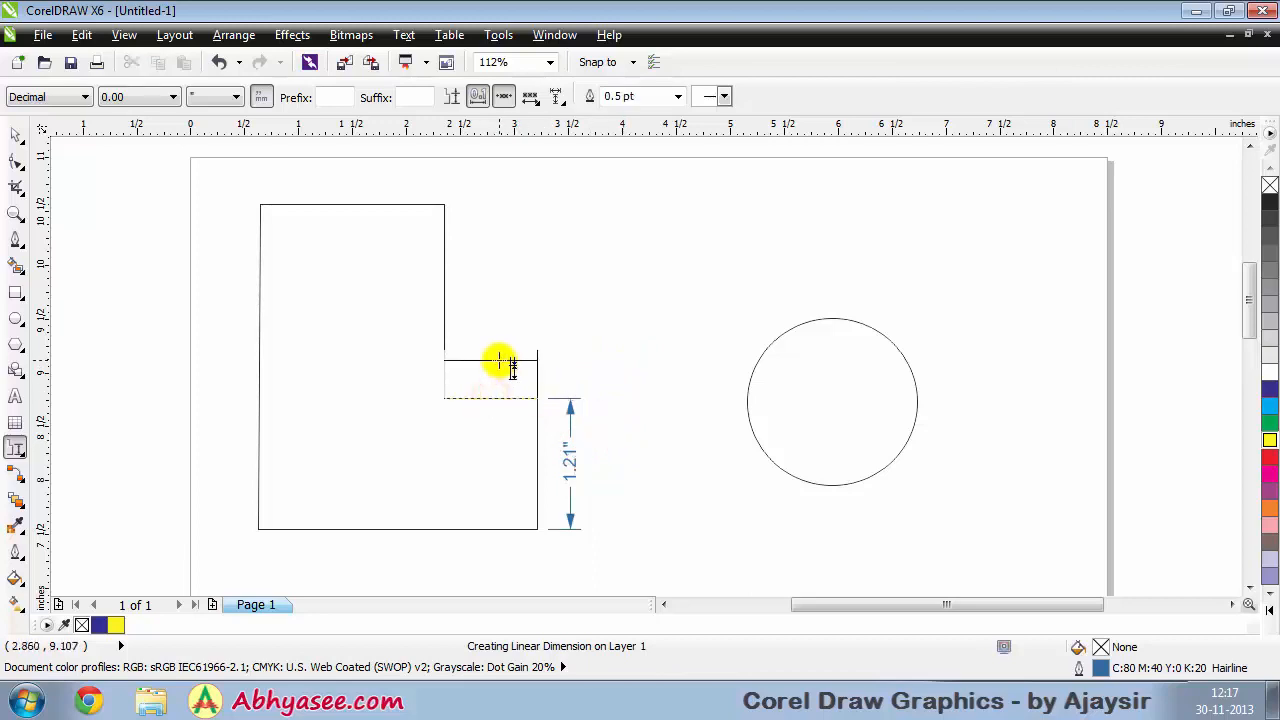
{"action": "left_click", "coordinate": [501, 366]}
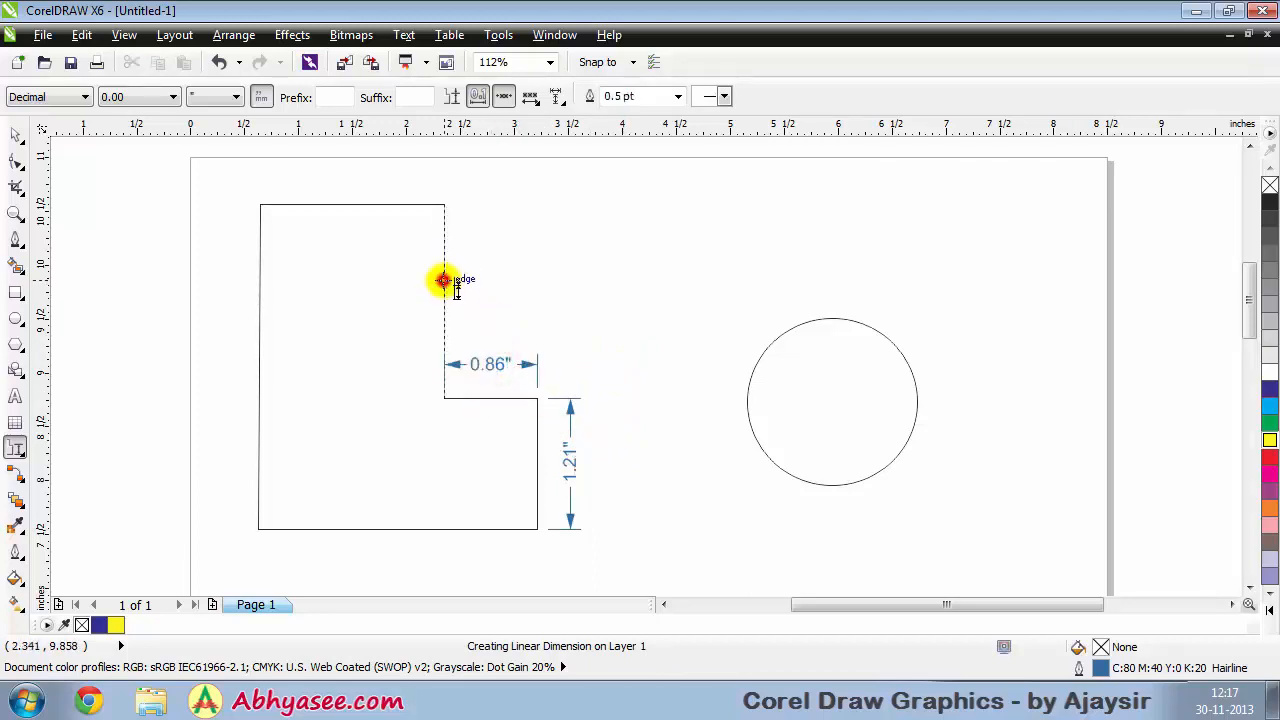
{"action": "left_click", "coordinate": [481, 268]}
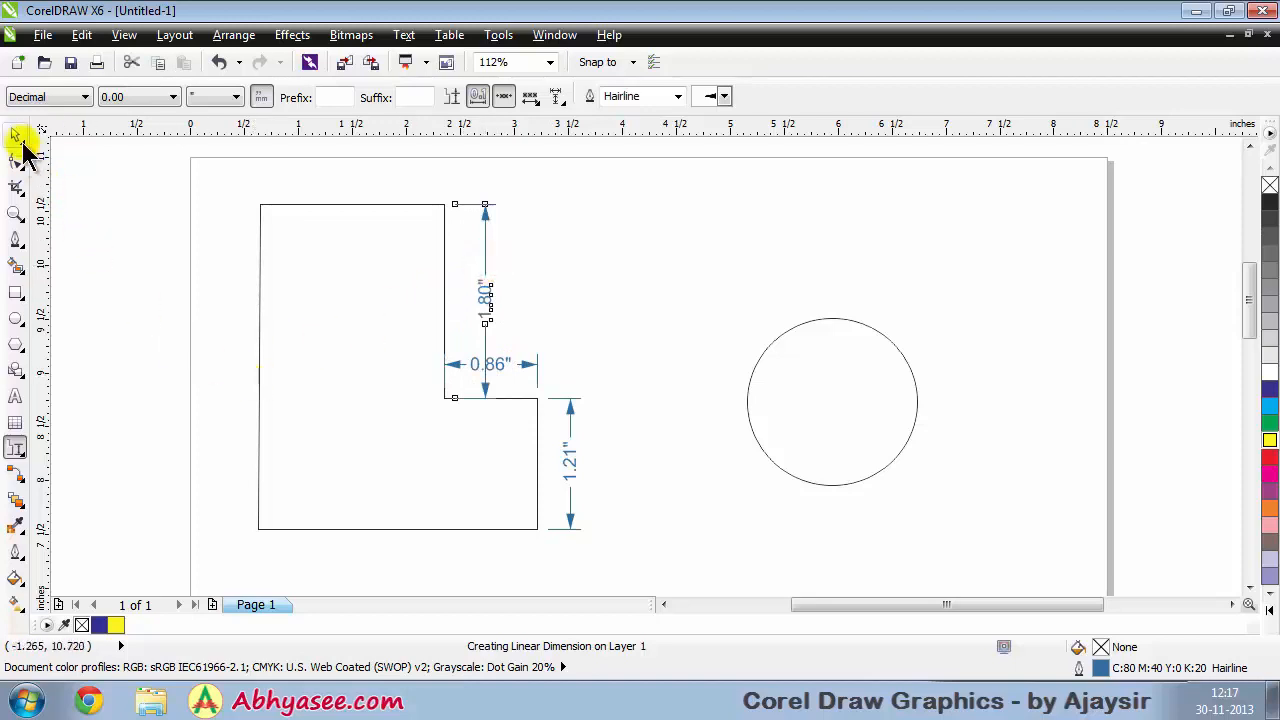
{"action": "left_click", "coordinate": [16, 136]}
{"action": "left_click", "coordinate": [491, 280]}
{"action": "left_click", "coordinate": [601, 281]}
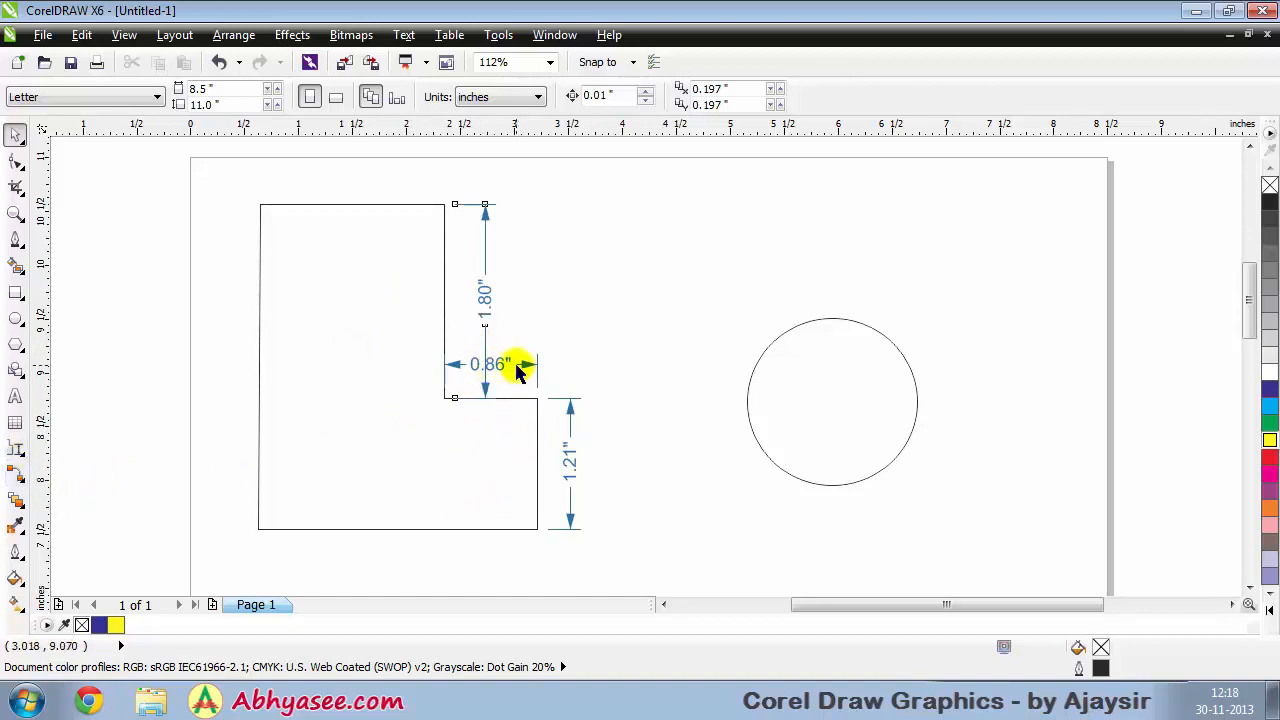
Add a 3-Point Callout pointing to the circle's upper-right edge, with the leader bending down to the label "sdkfjdklsfj"
{"action": "left_click", "coordinate": [19, 454]}
{"action": "mouse_move", "coordinate": [20, 475]}
{"action": "mouse_move", "coordinate": [16, 450]}
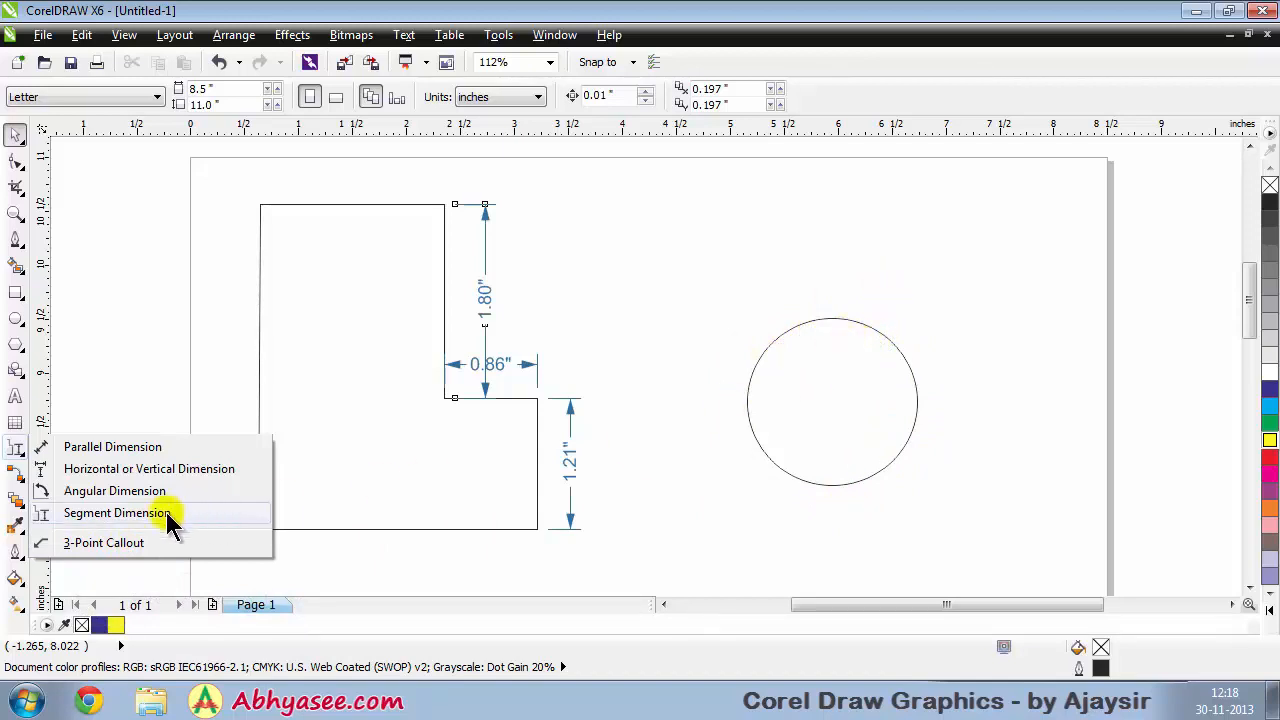
{"action": "left_click", "coordinate": [78, 545]}
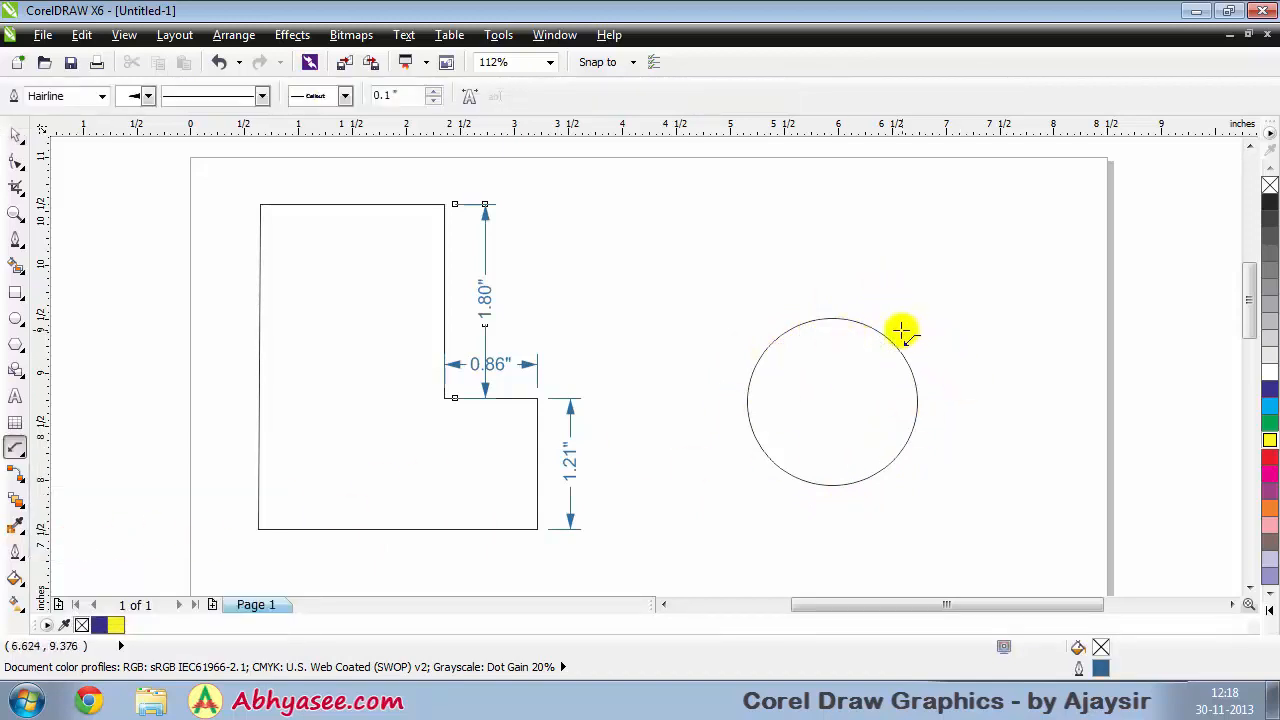
{"action": "left_click_drag", "start_coordinate": [897, 342], "coordinate": [993, 286]}
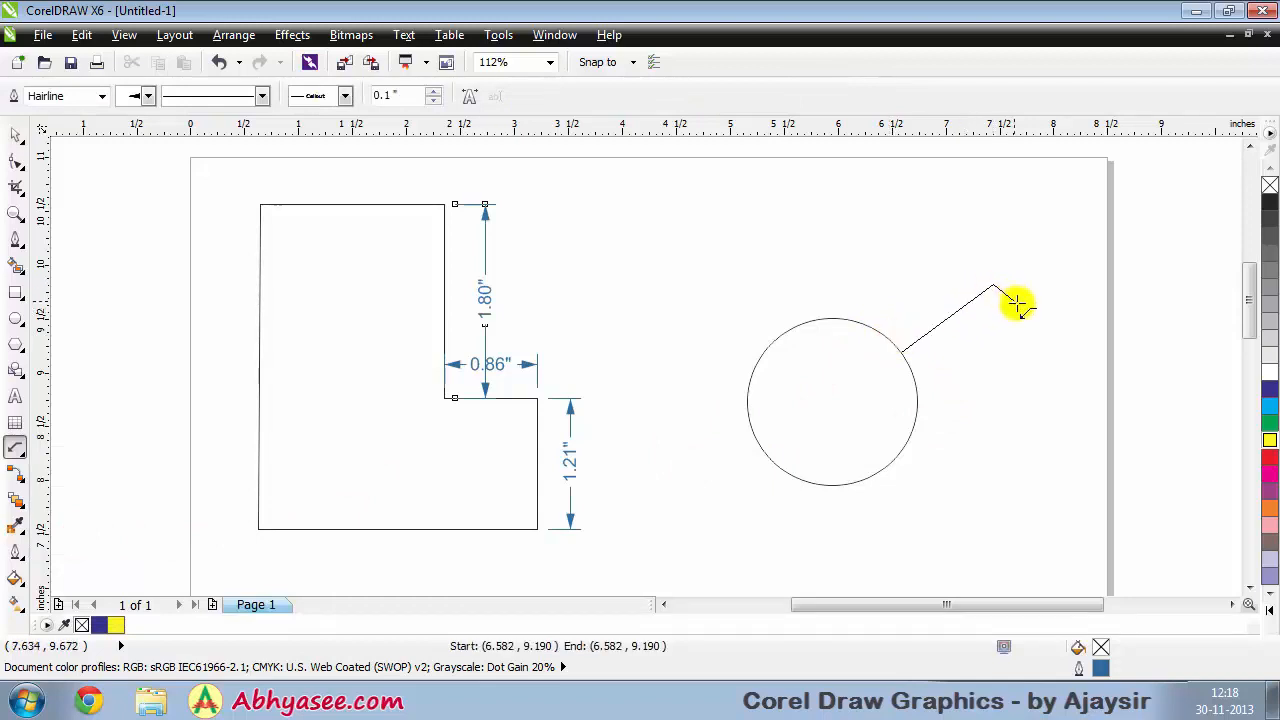
{"action": "left_click", "coordinate": [1032, 305]}
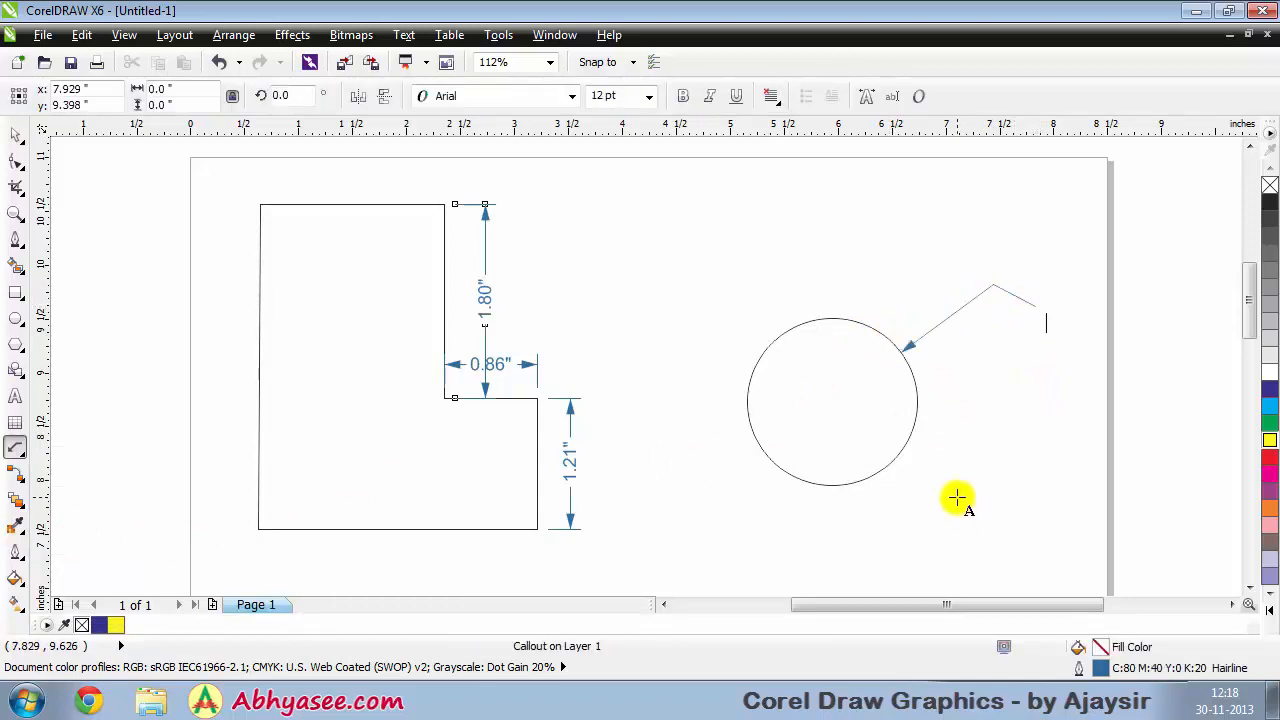
{"action": "type", "text": "sdkfjdklsfj"}
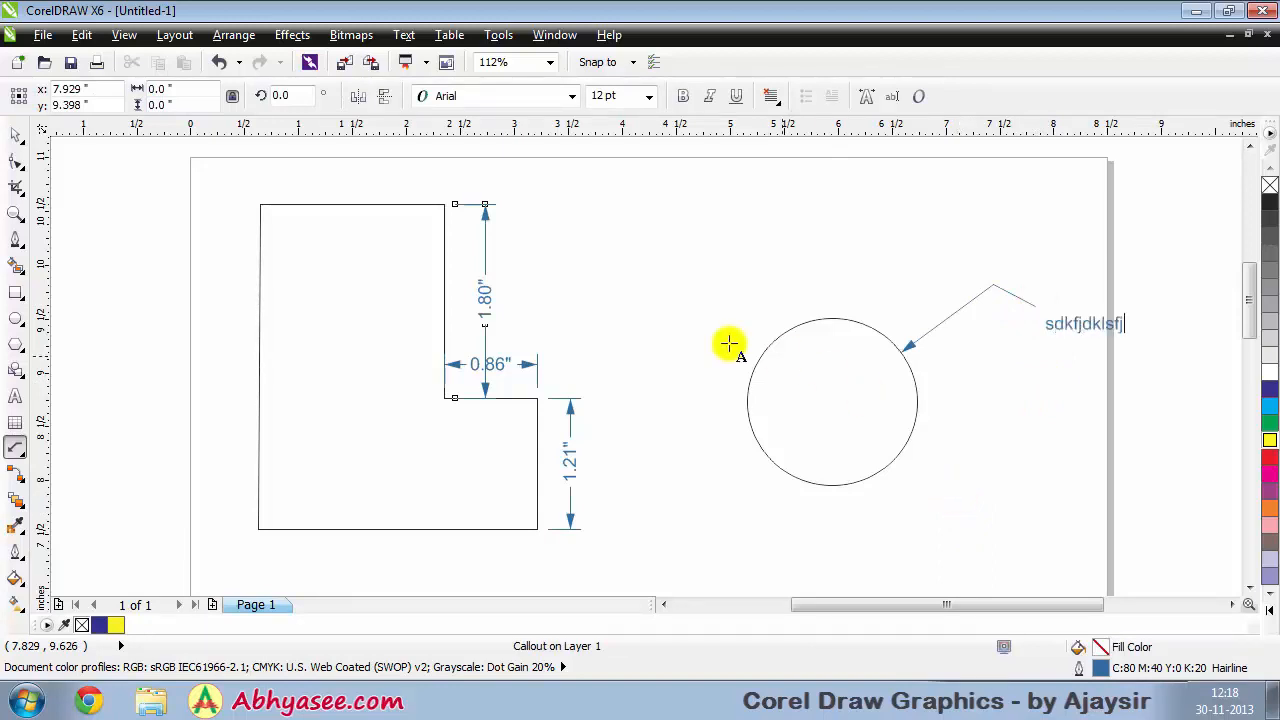
{"action": "left_click", "coordinate": [52, 108]}
{"action": "left_click", "coordinate": [15, 133]}
{"action": "left_click", "coordinate": [962, 382]}
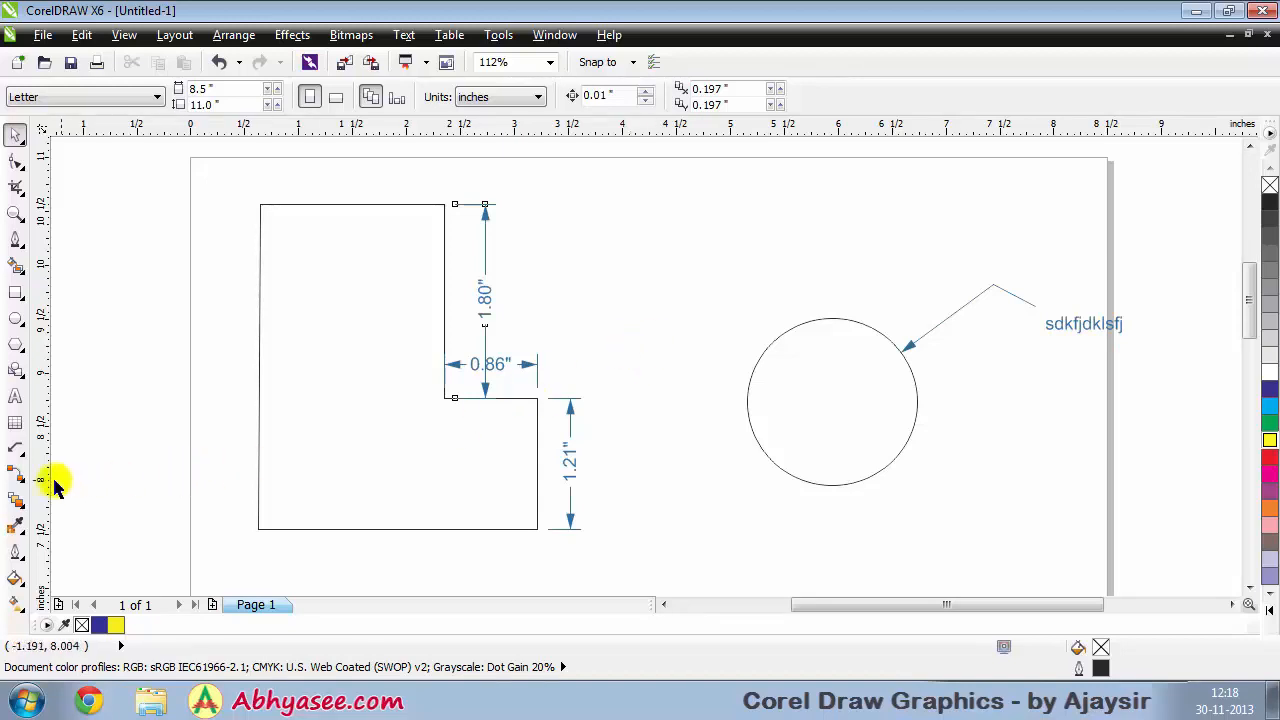
{"action": "left_click", "coordinate": [16, 480]}
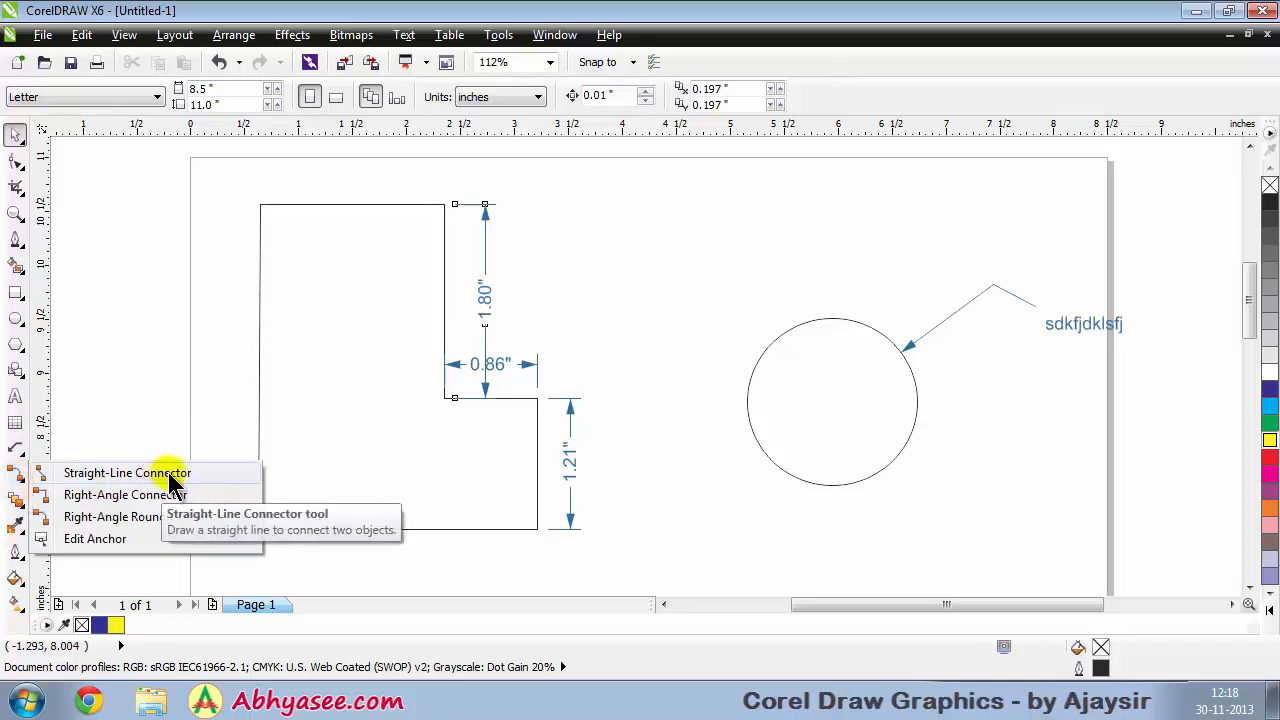
{"action": "left_click", "coordinate": [18, 449]}
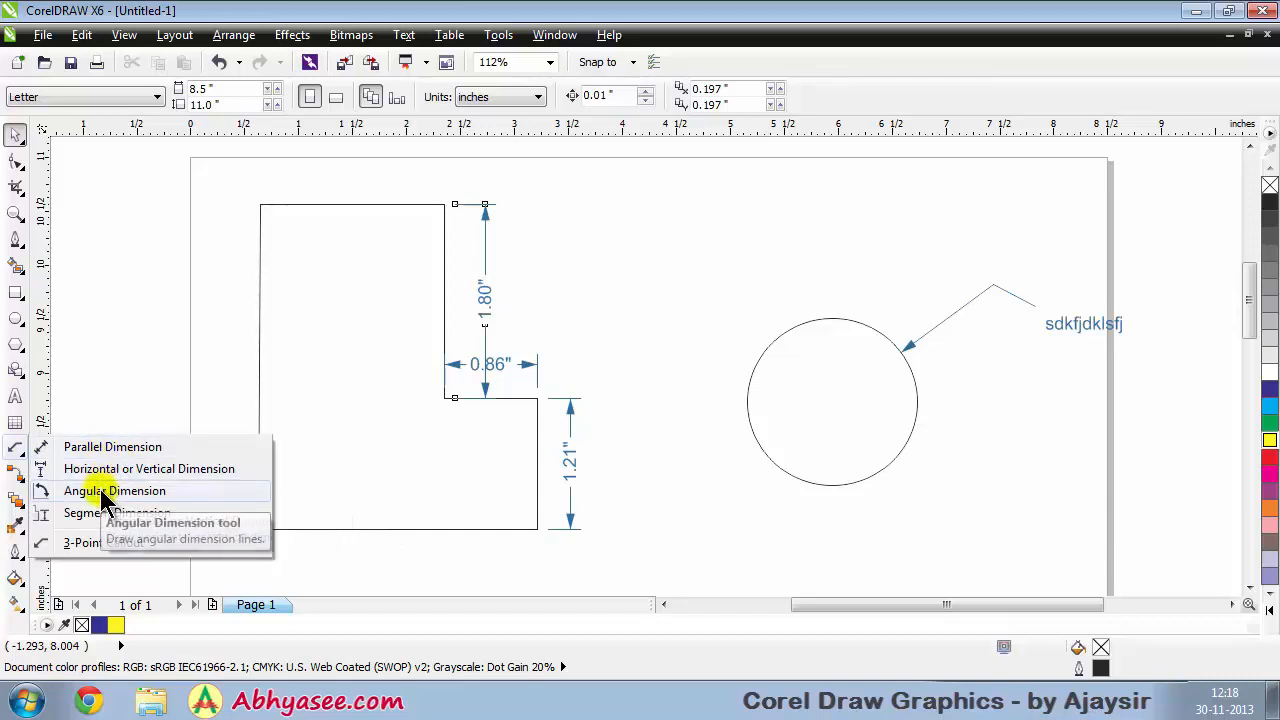
{"action": "left_click", "coordinate": [12, 131]}
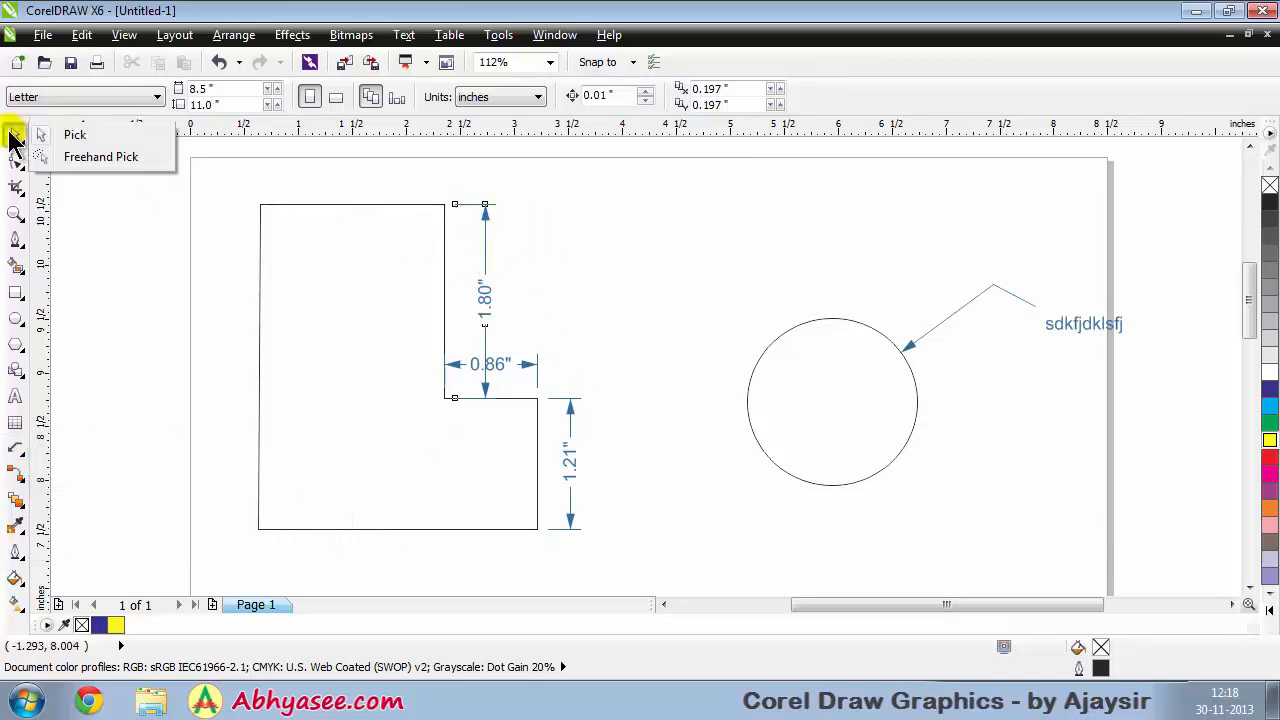